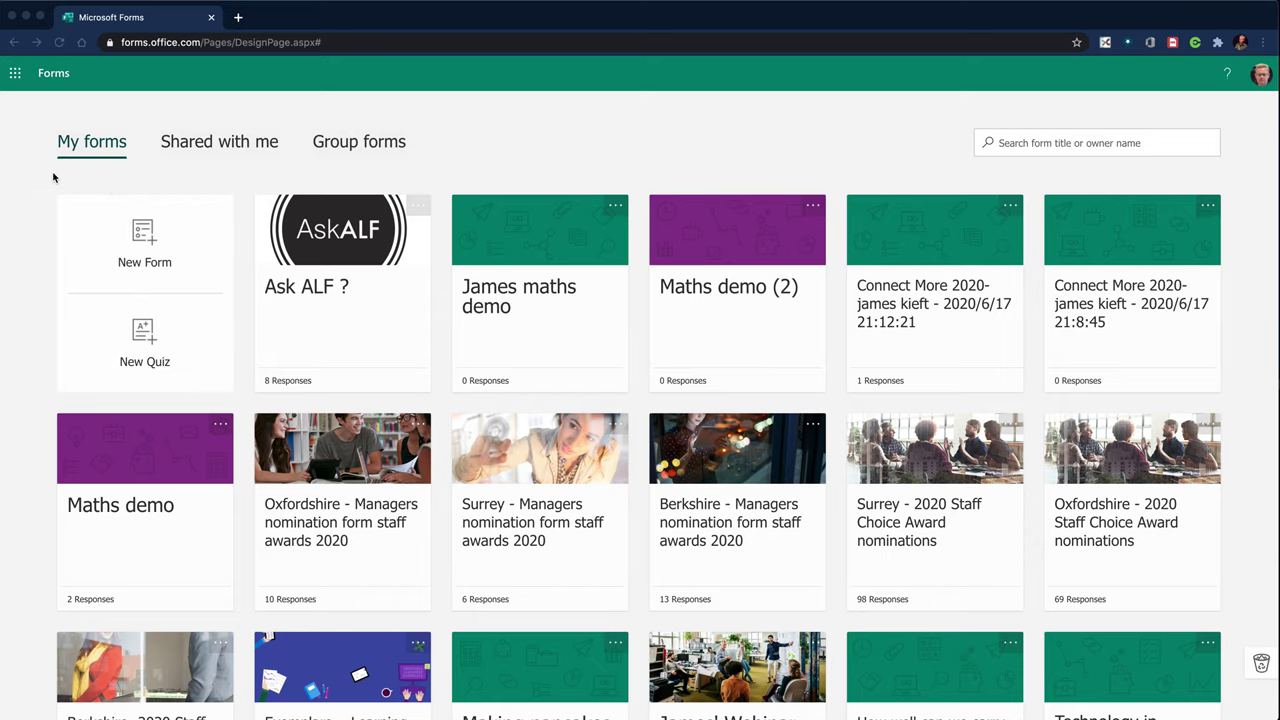
- Create a new quiz and title it 'Maths quiz'
{"action": "left_click", "coordinate": [147, 340]}
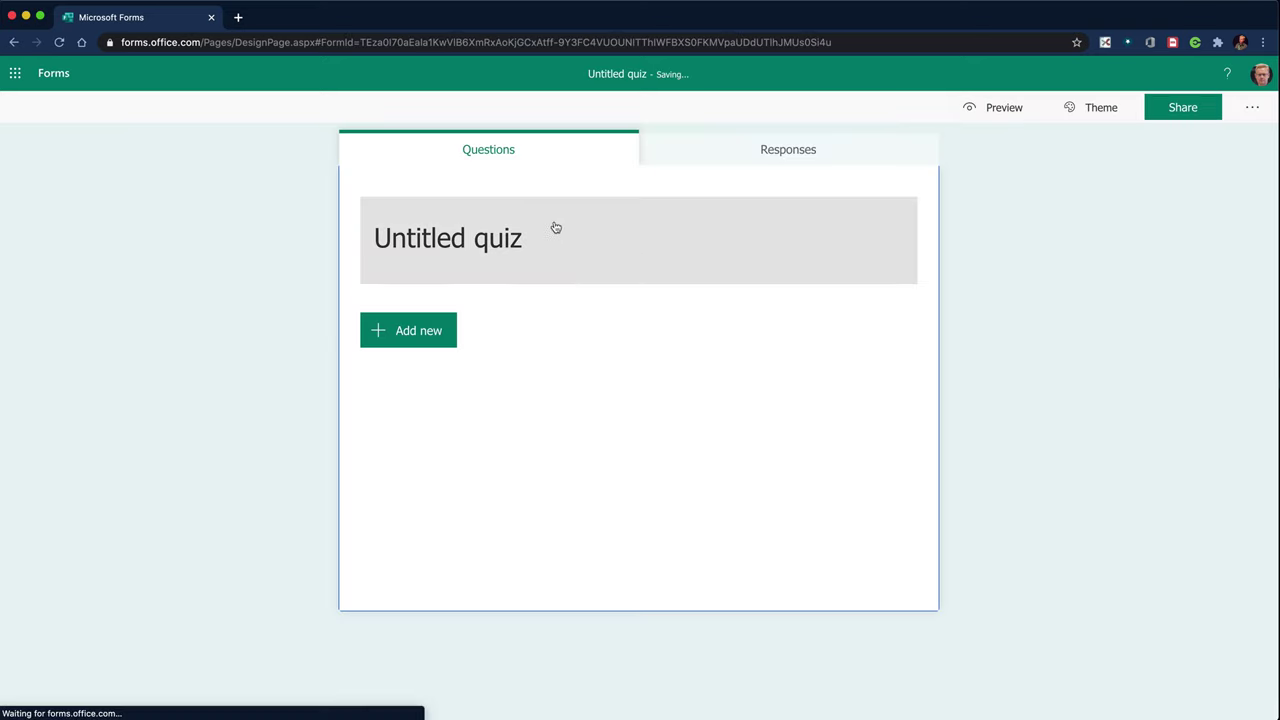
{"action": "left_click", "coordinate": [429, 237]}
{"action": "type", "text": "Maths"}
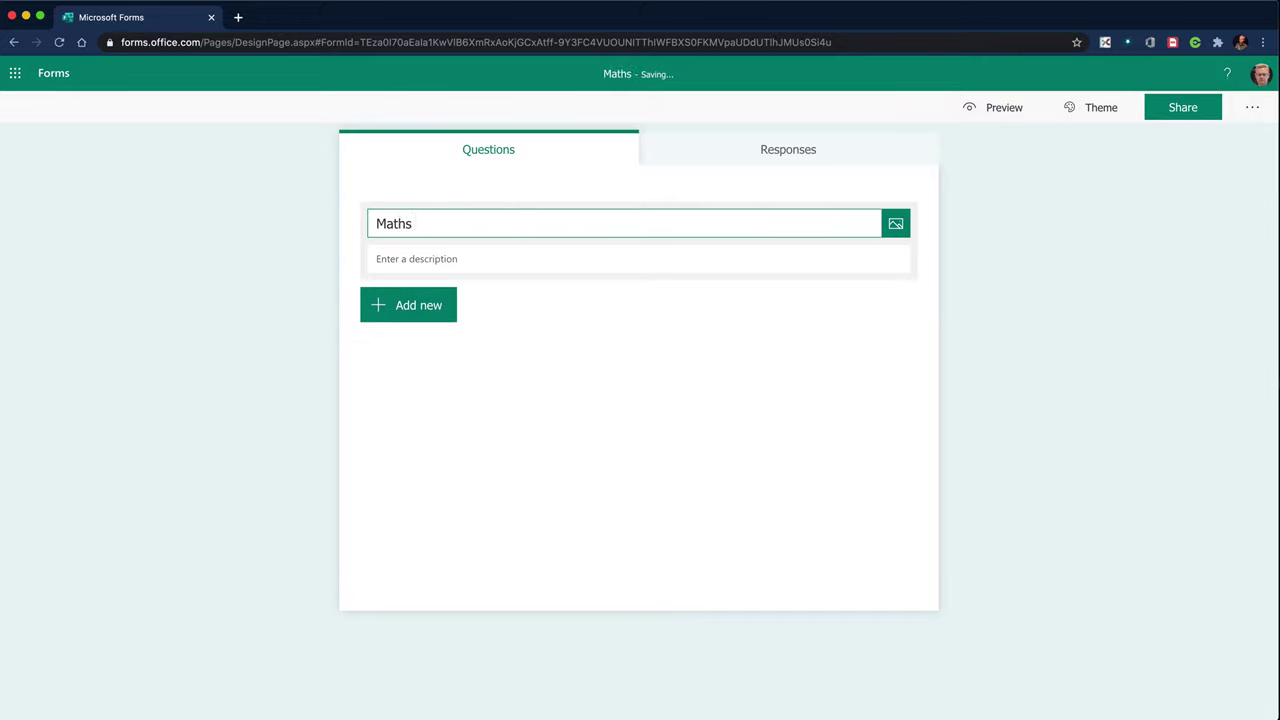
{"action": "type", "text": " quiz"}
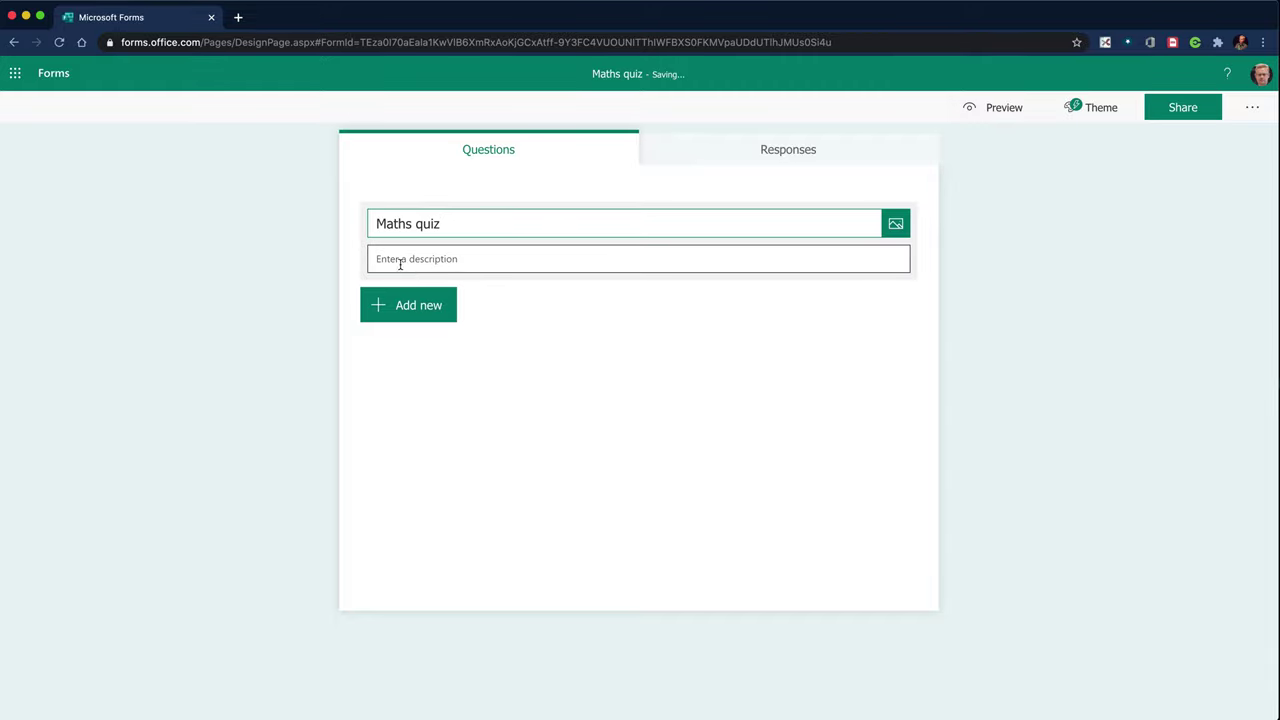
{"action": "left_click", "coordinate": [400, 262]}
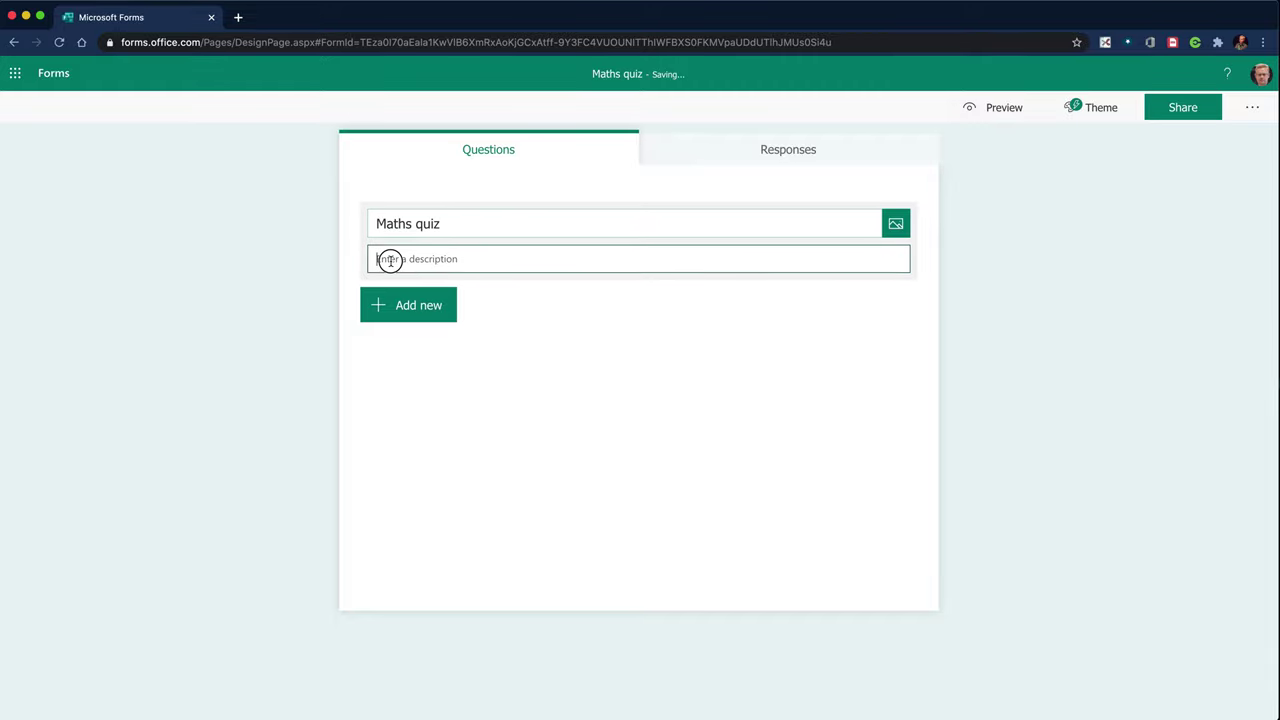
- Add a choice question, switch it to Math, and enter the equation 12 + 2a =
{"action": "left_click", "coordinate": [447, 314]}
{"action": "left_click", "coordinate": [462, 312]}
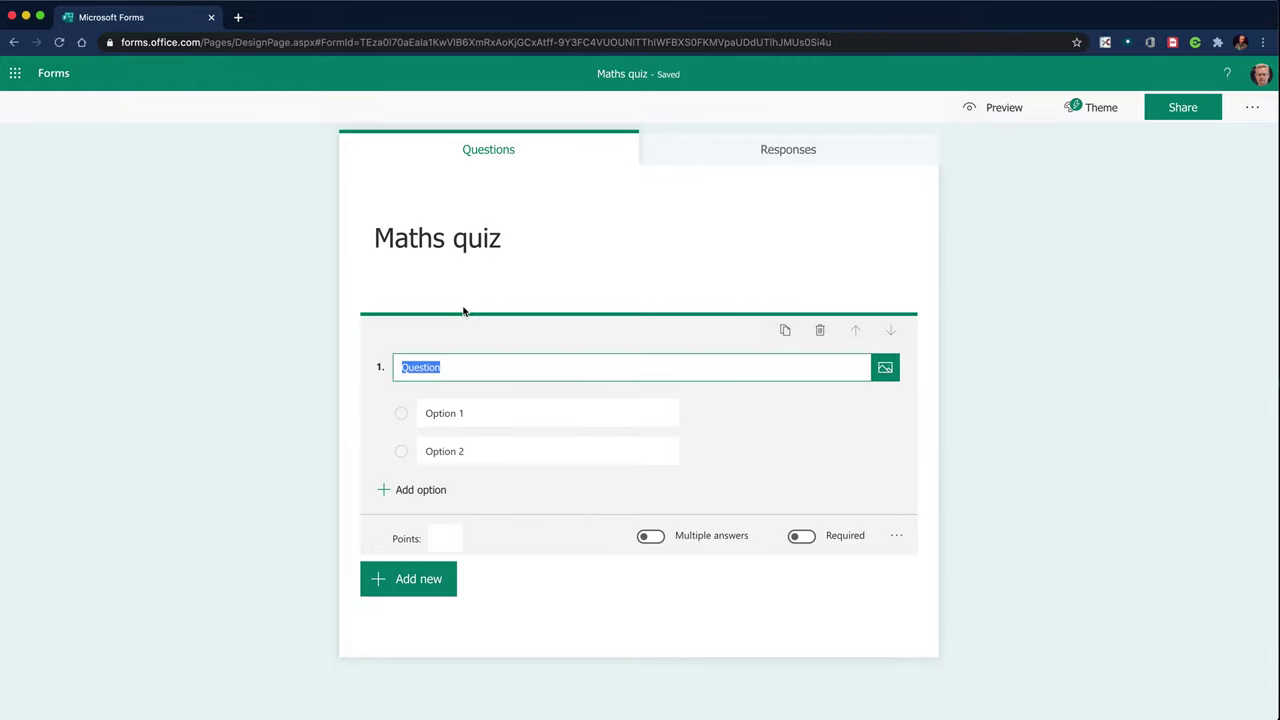
{"action": "left_click", "coordinate": [896, 536]}
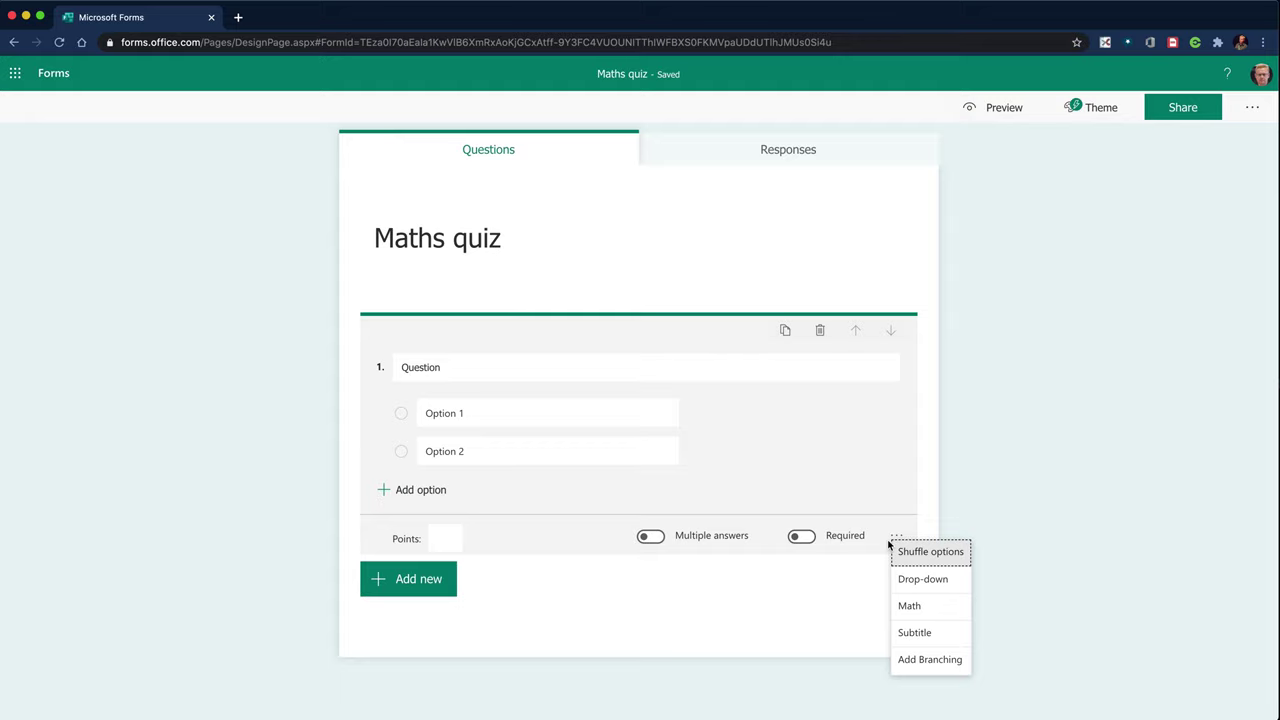
{"action": "left_click", "coordinate": [909, 606]}
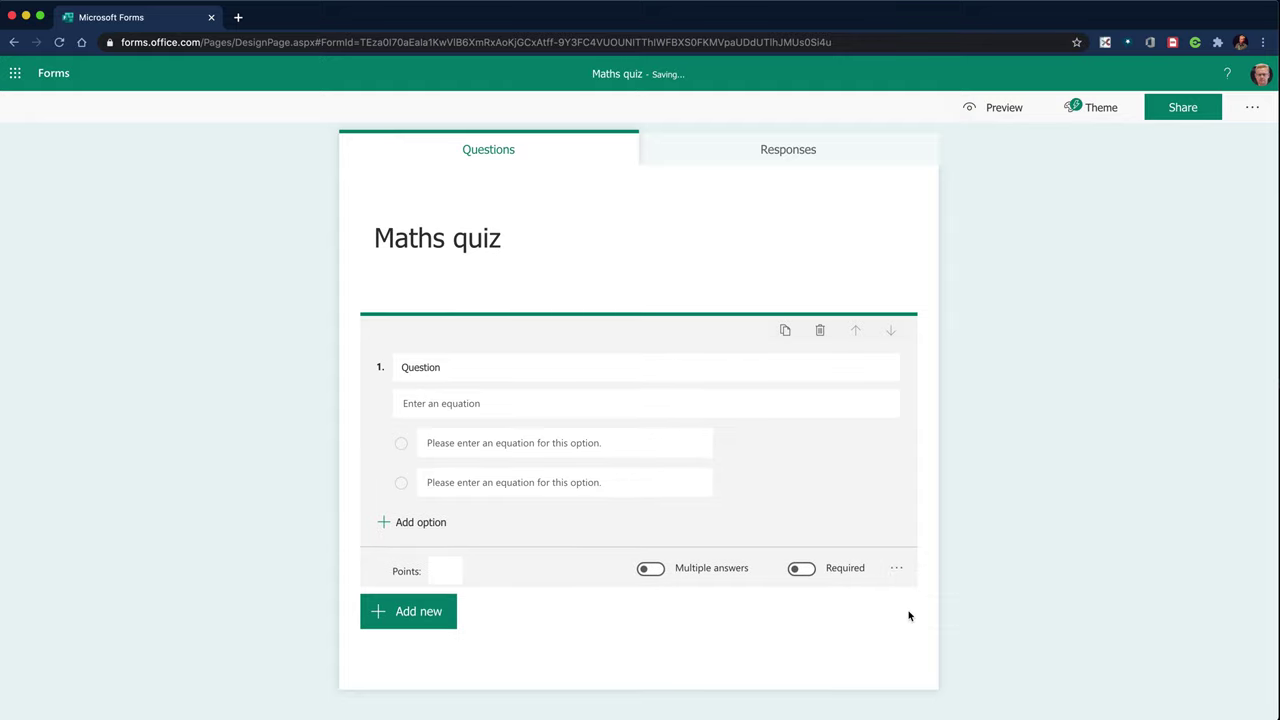
{"action": "left_click", "coordinate": [407, 404]}
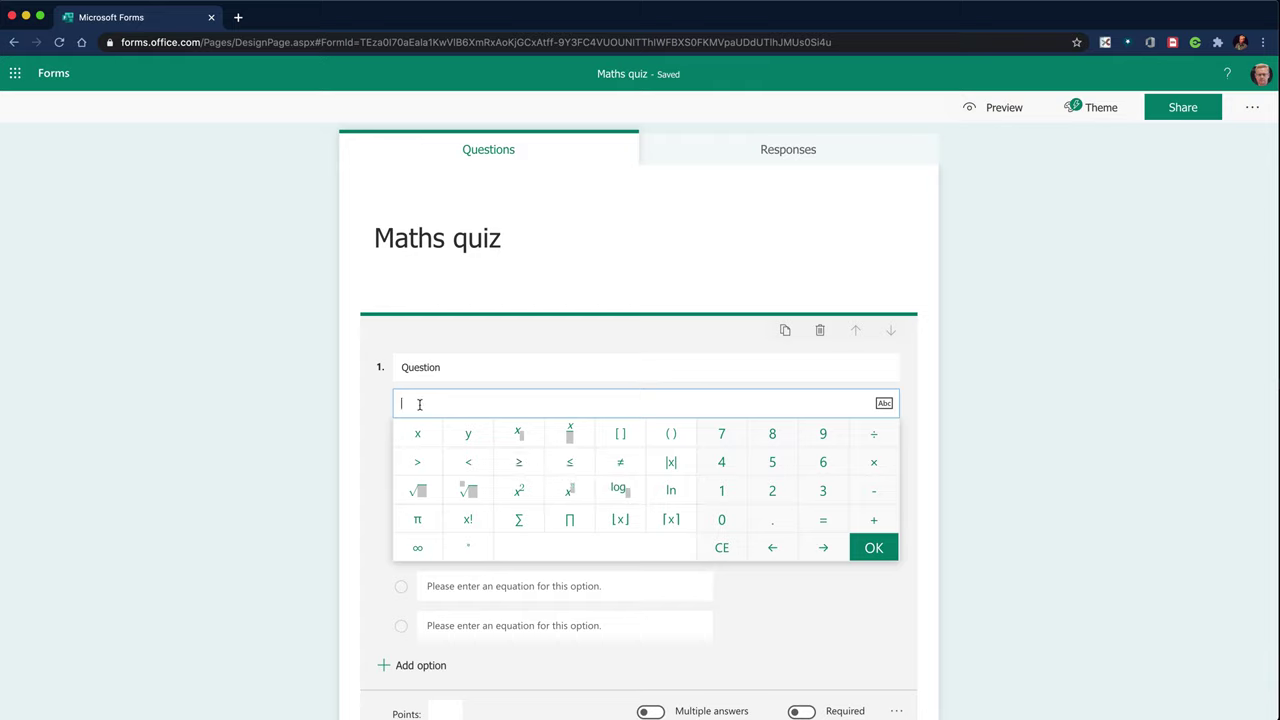
{"action": "type", "text": "12 "}
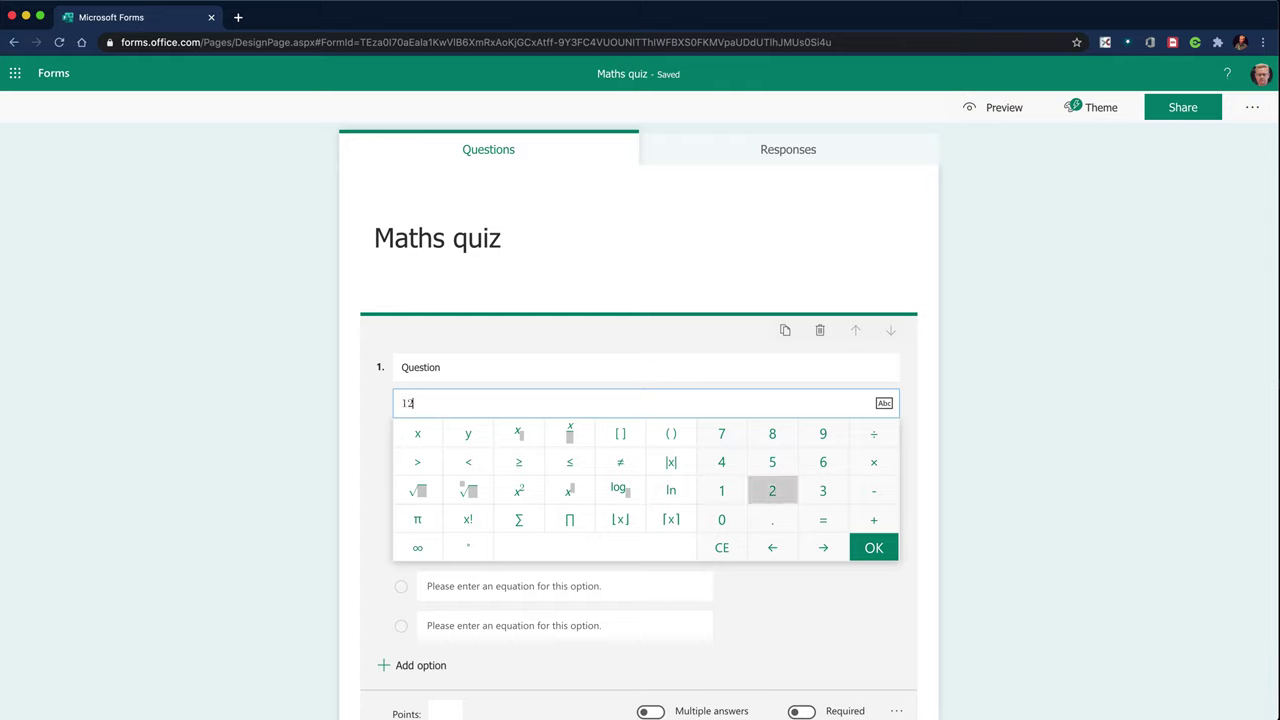
{"action": "type", "text": "+ "}
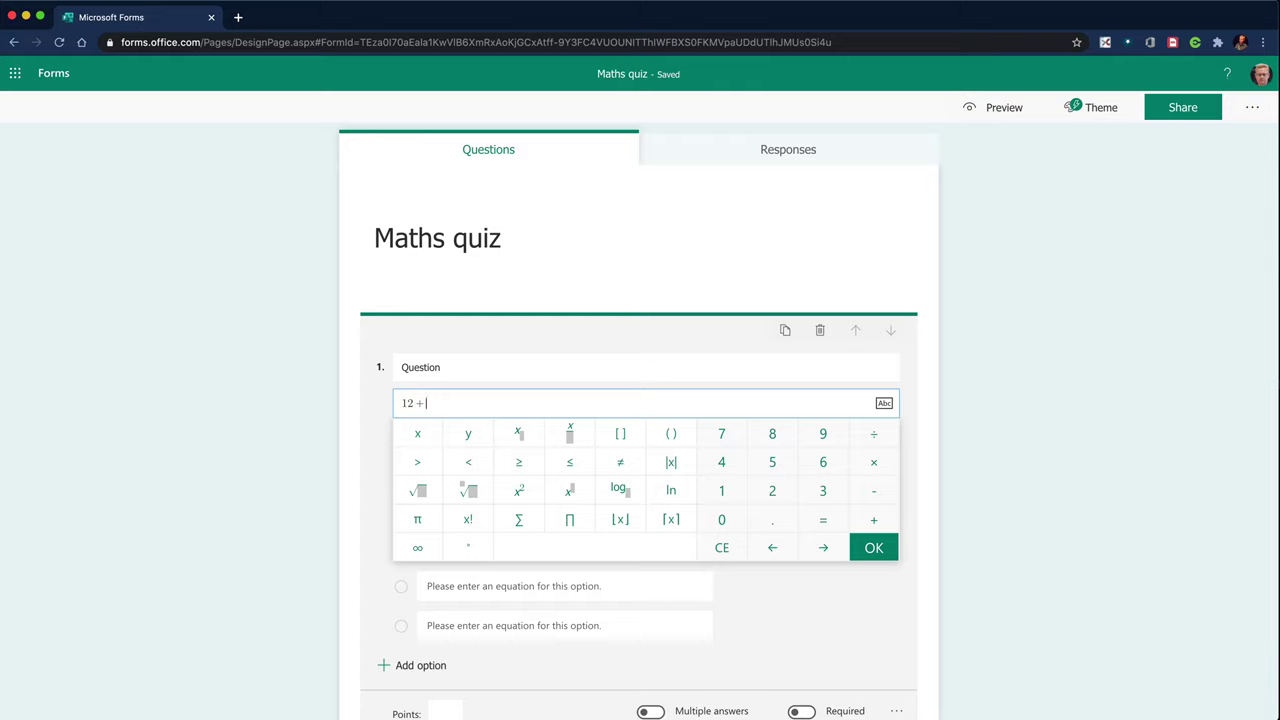
{"action": "type", "text": "2a ="}
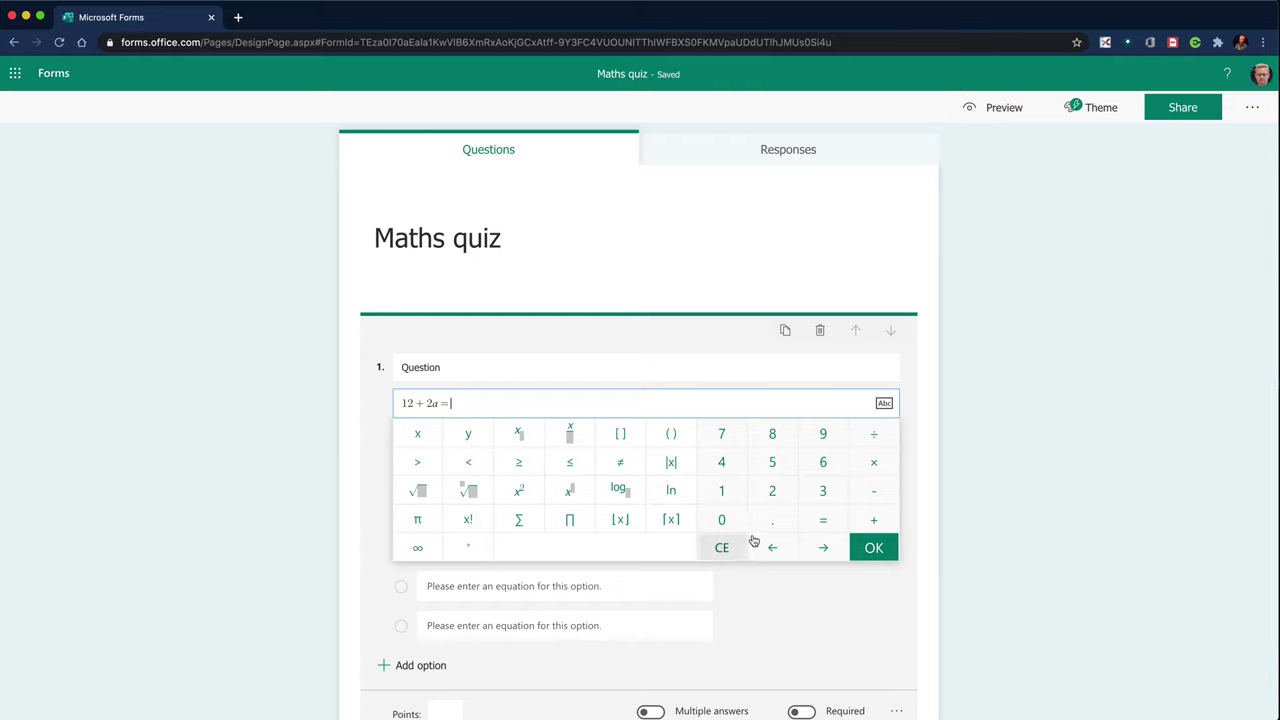
- Confirm the equation, add all suggested answers as options, and make question 1 required
{"action": "left_click", "coordinate": [874, 549]}
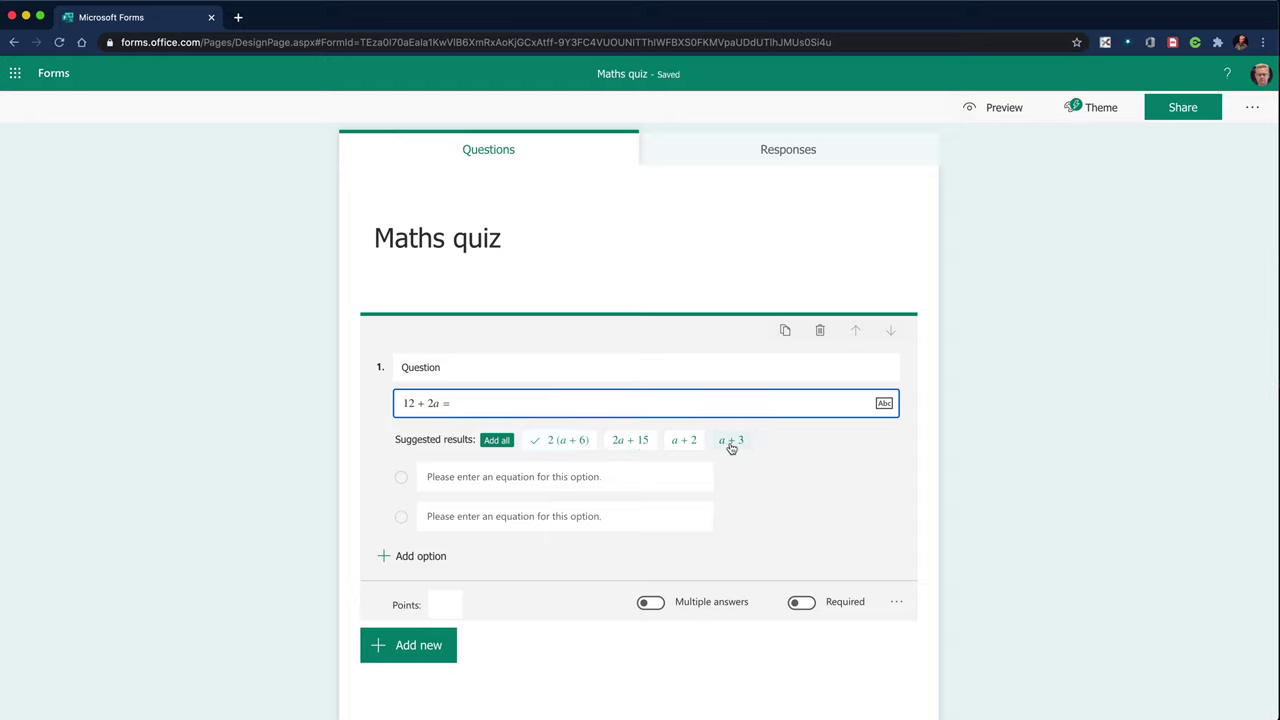
{"action": "left_click", "coordinate": [496, 440]}
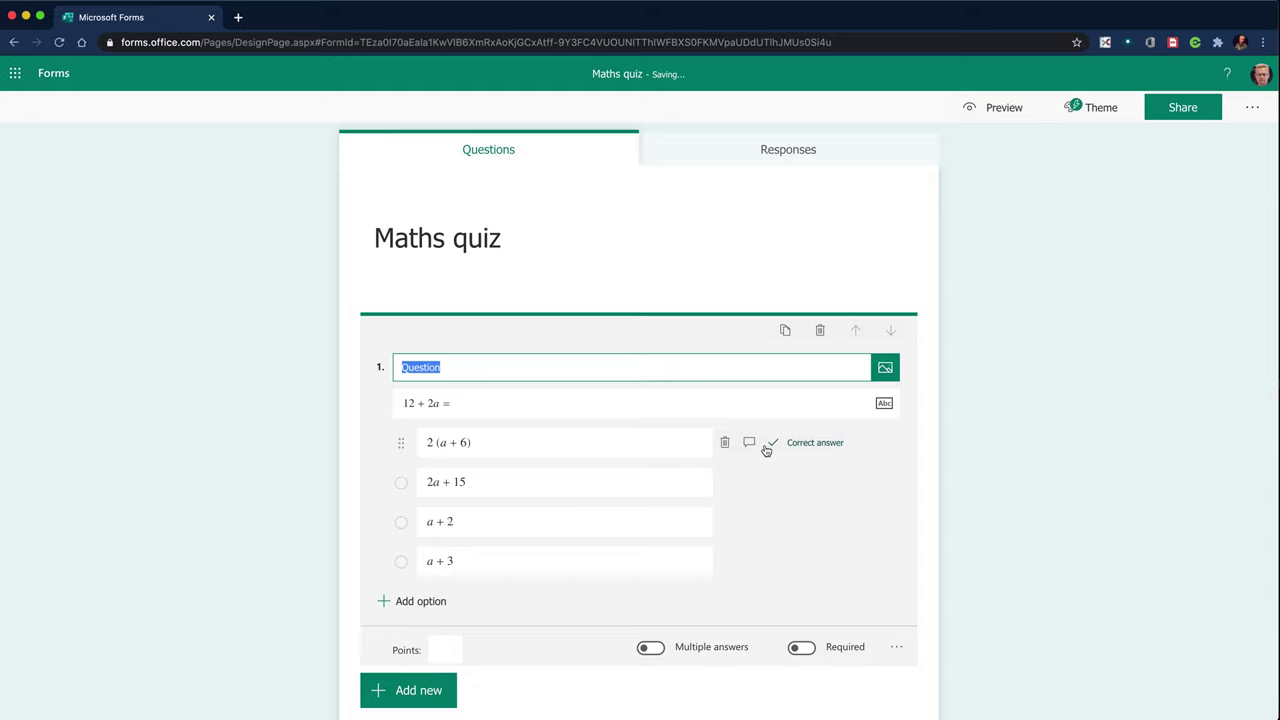
{"action": "scroll", "coordinate": [453, 595], "scroll_direction": "down", "scroll_amount": 1}
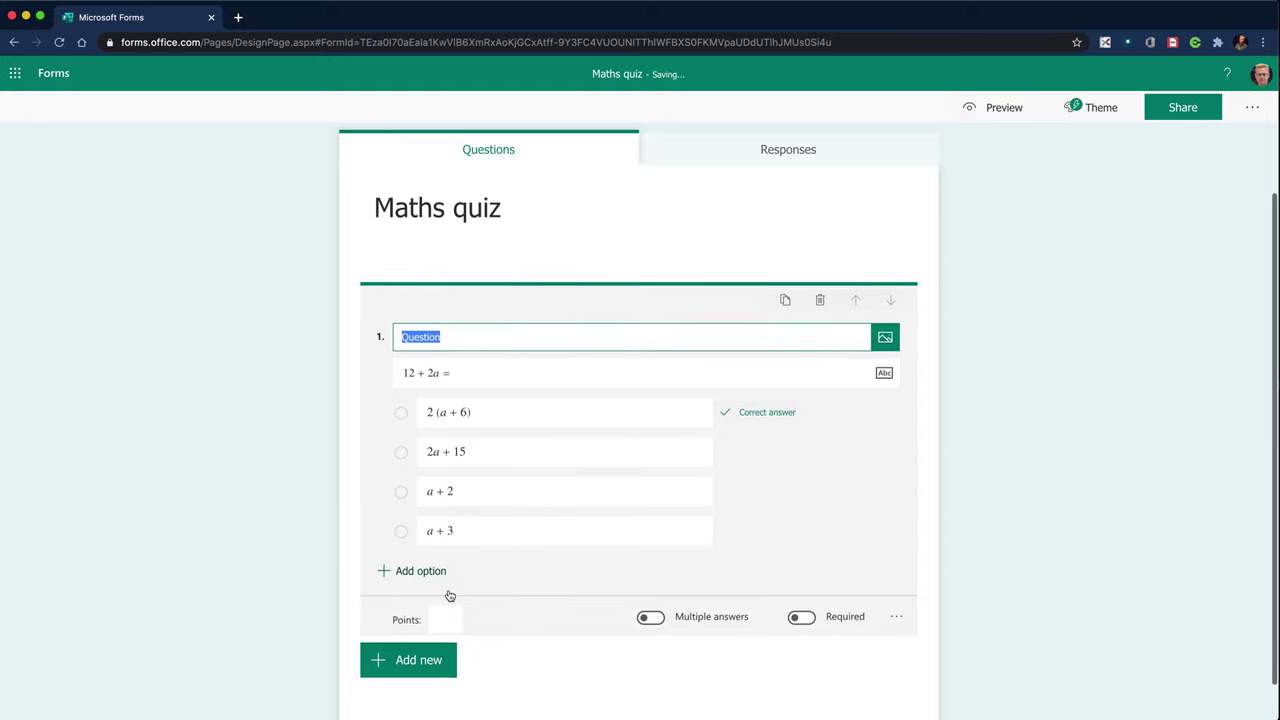
{"action": "left_click", "coordinate": [801, 618]}
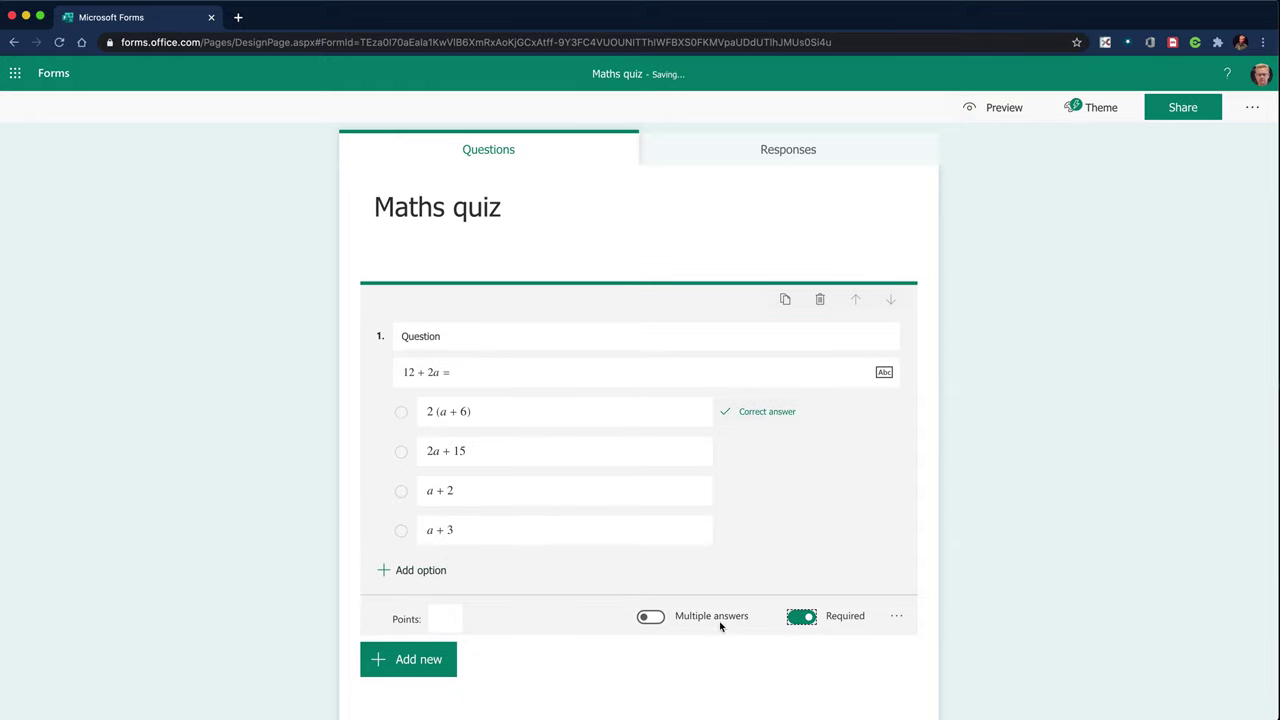
{"action": "scroll", "coordinate": [709, 630], "scroll_direction": "down", "scroll_amount": 1}
- Add the suggested question idea 3 + 3a as question 2
{"action": "left_click", "coordinate": [412, 628]}
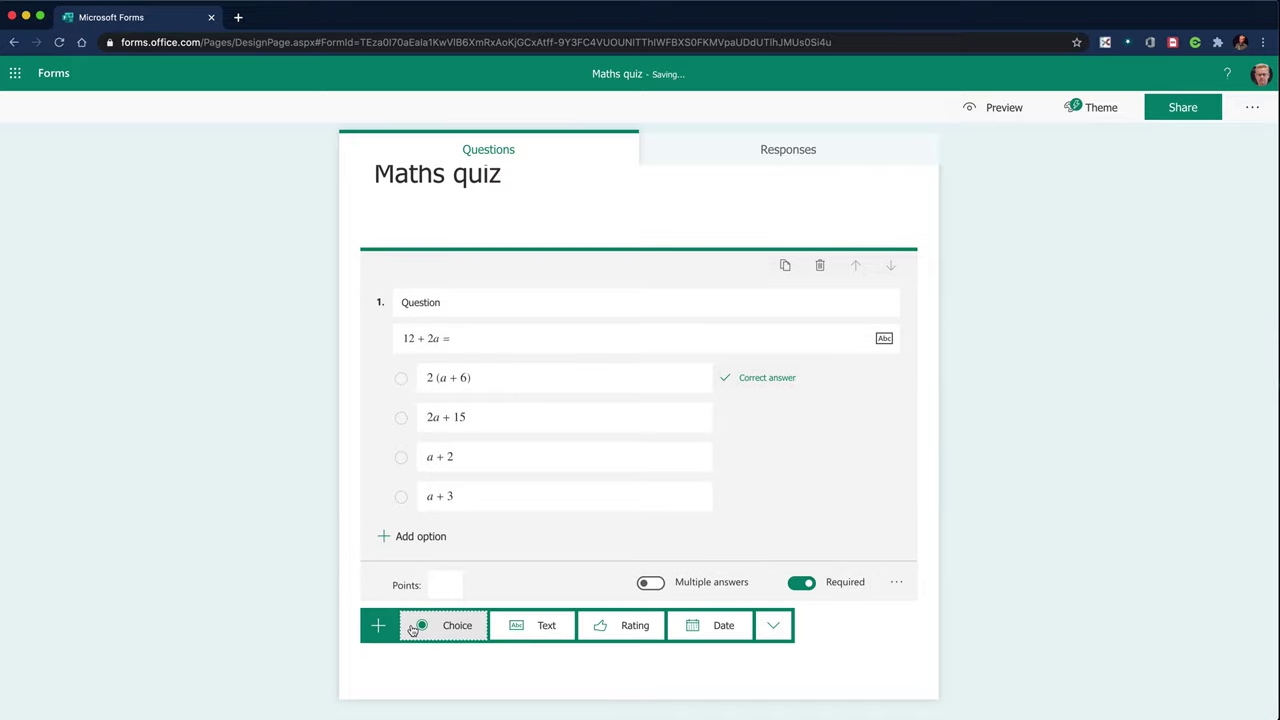
{"action": "scroll", "coordinate": [617, 600], "scroll_direction": "down", "scroll_amount": 4}
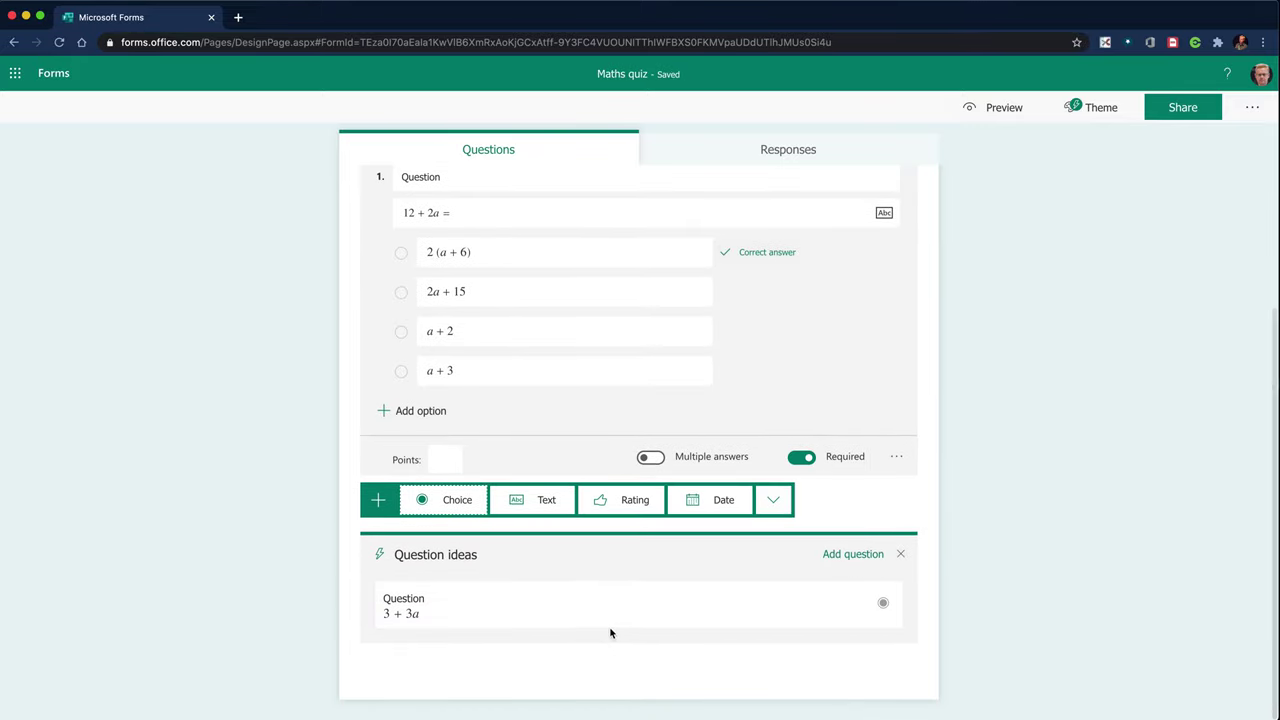
{"action": "left_click", "coordinate": [884, 605]}
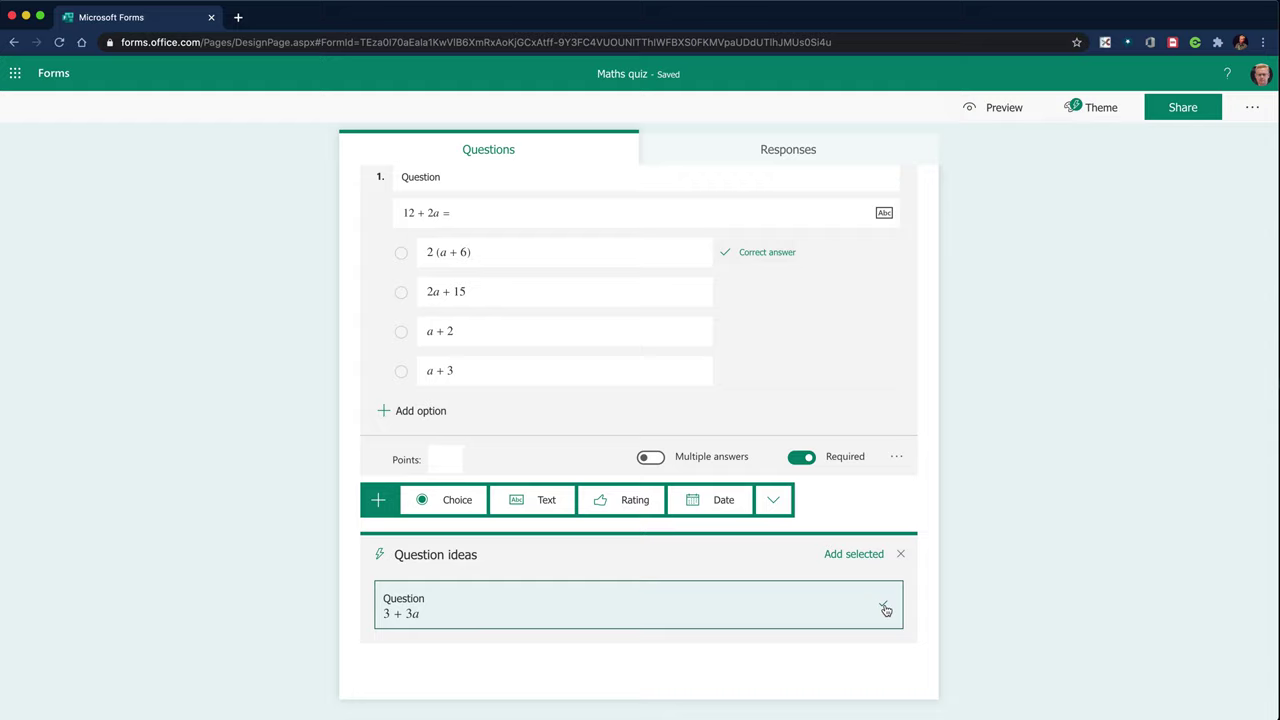
{"action": "left_click", "coordinate": [851, 556]}
{"action": "left_click", "coordinate": [410, 658]}
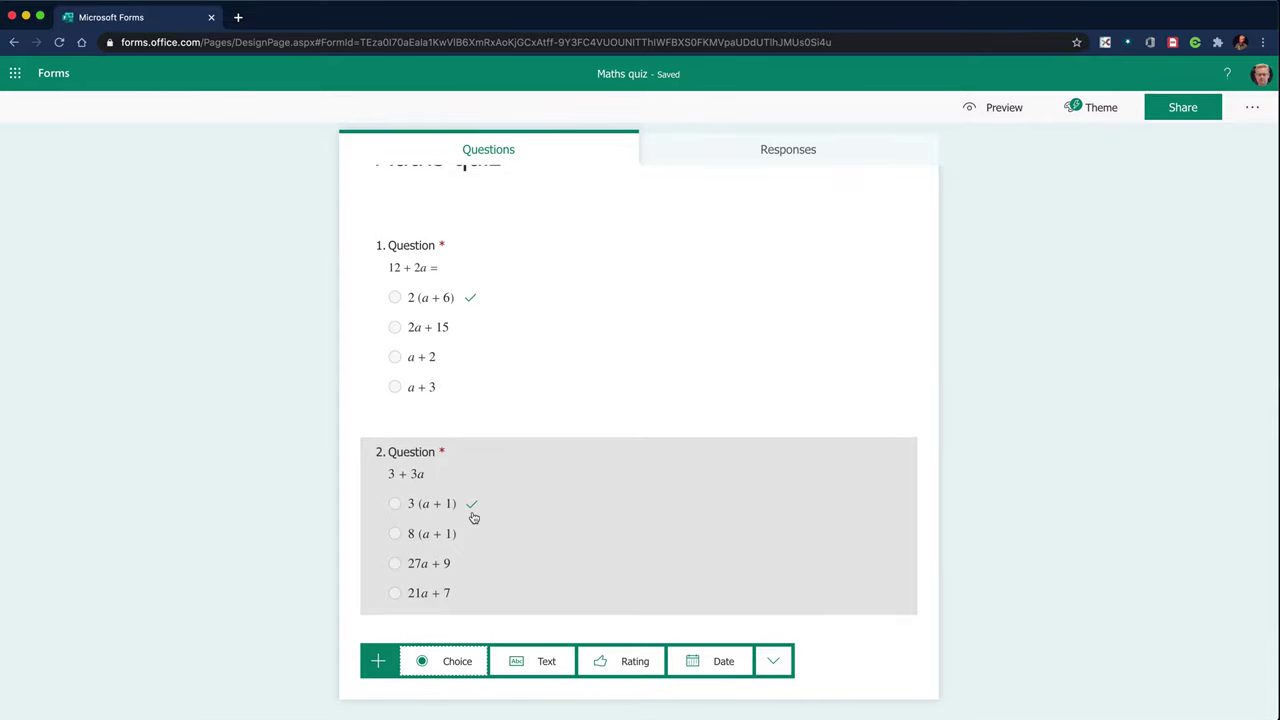
{"action": "scroll", "coordinate": [631, 543], "scroll_direction": "up", "scroll_amount": 2}
{"action": "scroll", "coordinate": [631, 543], "scroll_direction": "down", "scroll_amount": 2}
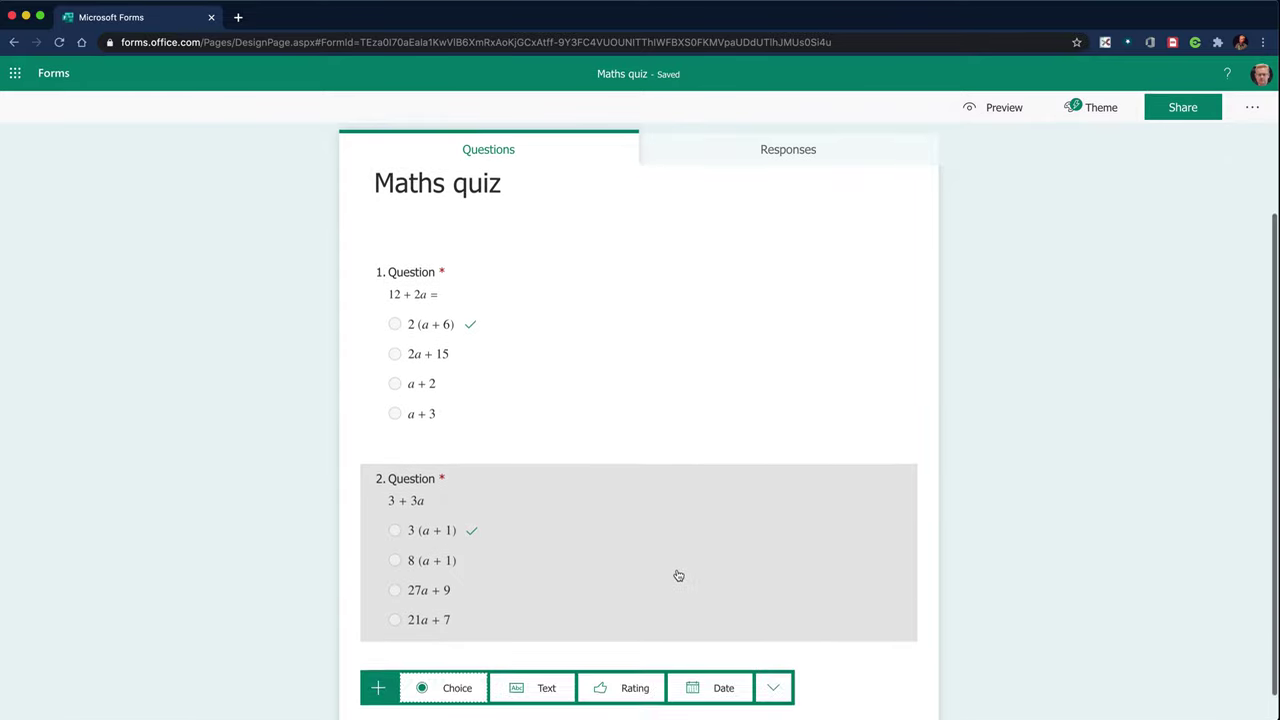
- Add a non-math text question 'name' with subtitle 'Please enter you name'
{"action": "left_click", "coordinate": [537, 667]}
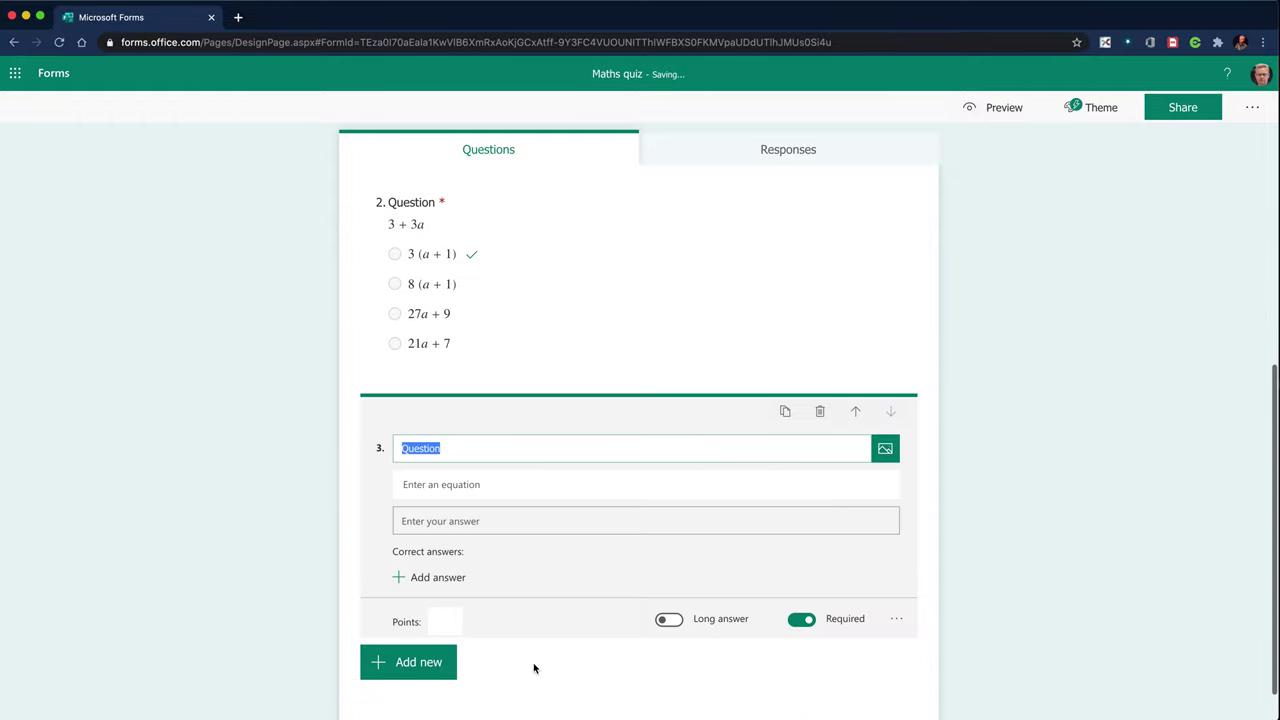
{"action": "left_click_drag", "start_coordinate": [455, 450], "coordinate": [389, 448]}
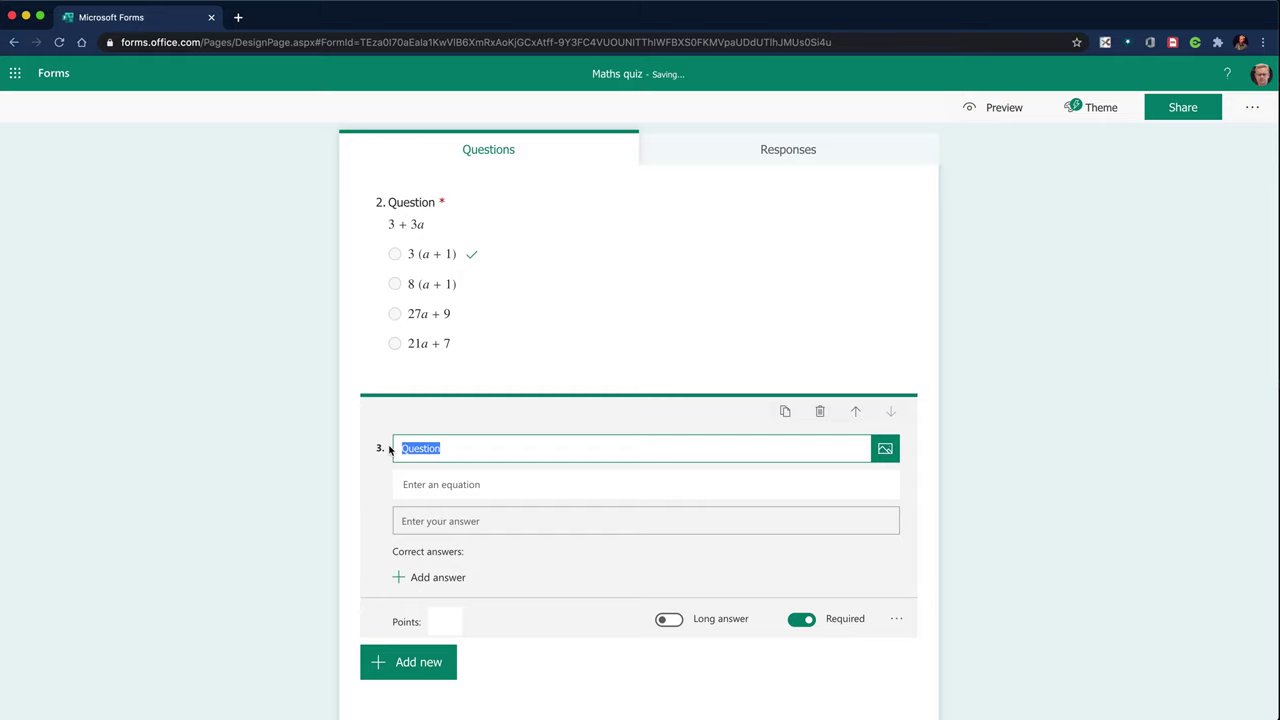
{"action": "type", "text": "name"}
{"action": "left_click", "coordinate": [414, 485]}
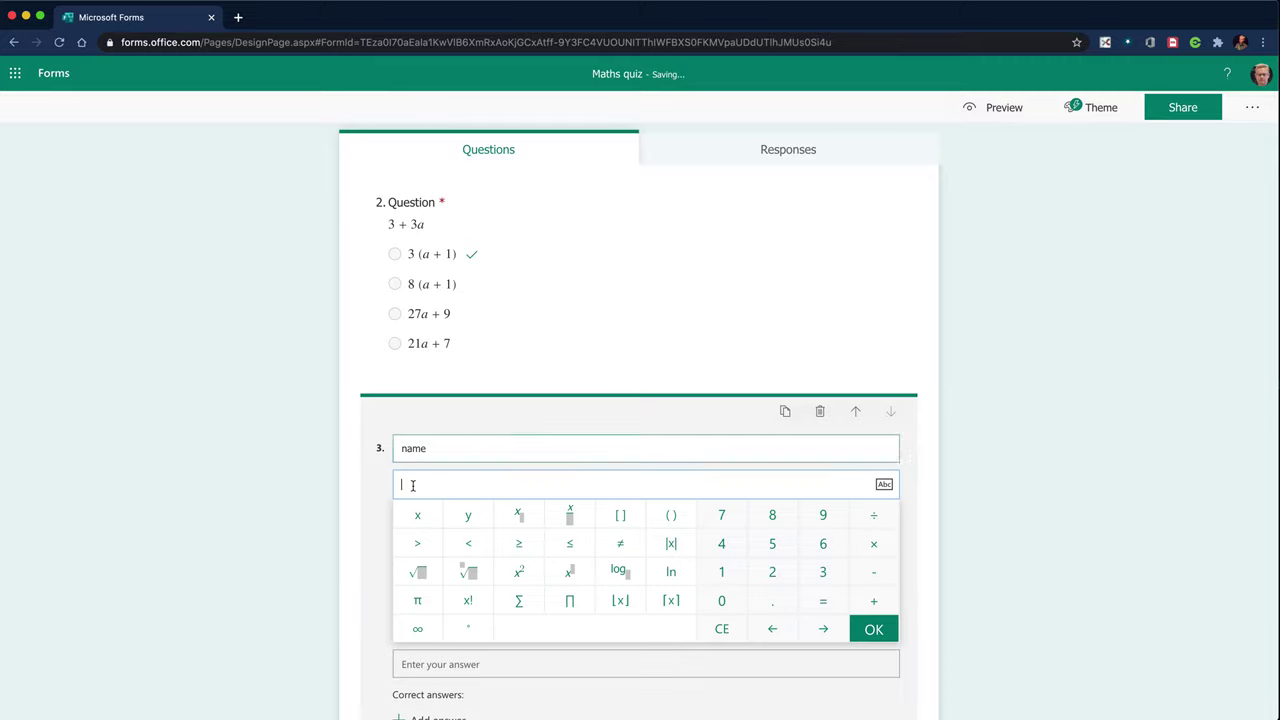
{"action": "scroll", "coordinate": [913, 600], "scroll_direction": "down", "scroll_amount": 3}
{"action": "left_click", "coordinate": [900, 582]}
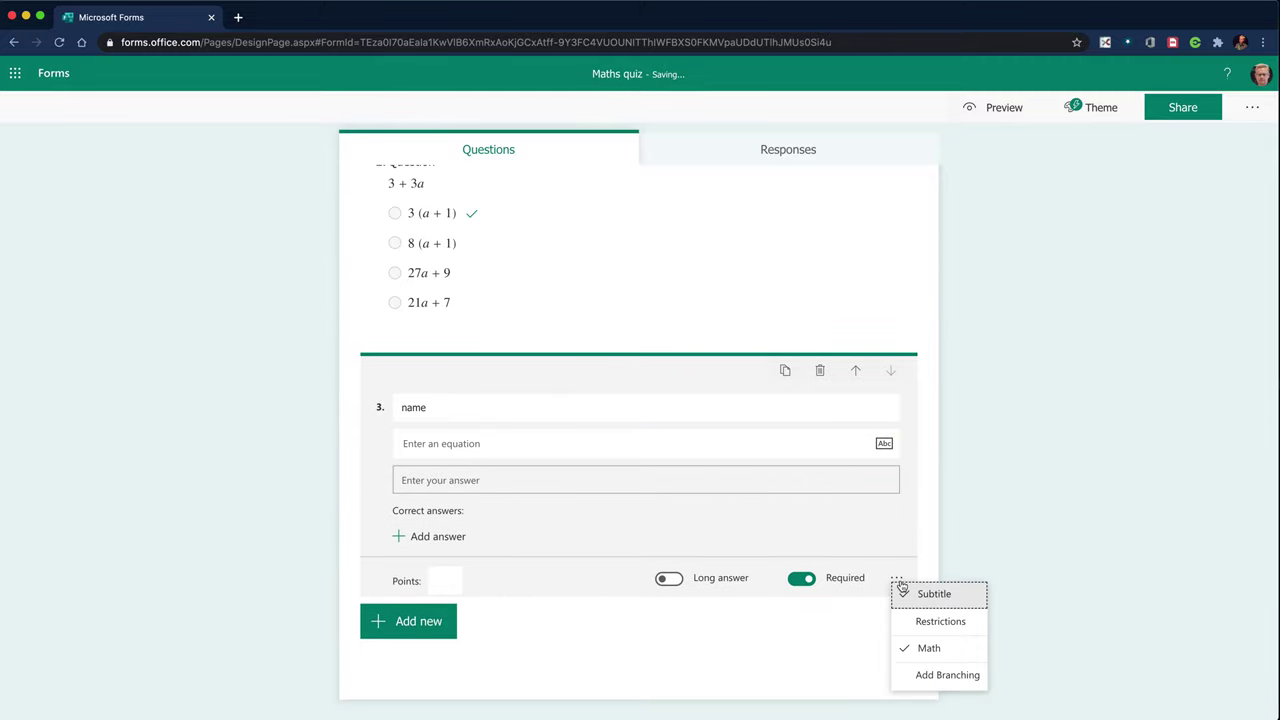
{"action": "left_click", "coordinate": [922, 651]}
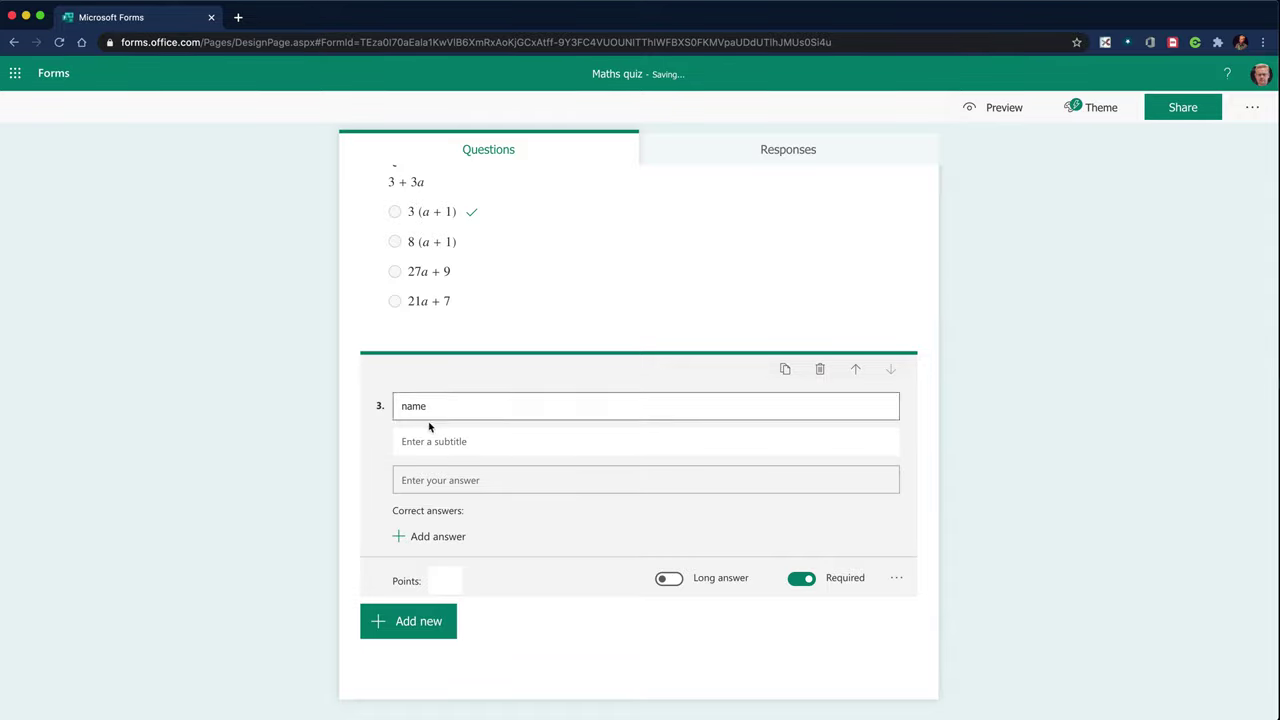
{"action": "left_click", "coordinate": [399, 442]}
{"action": "type", "text": "Please en"}
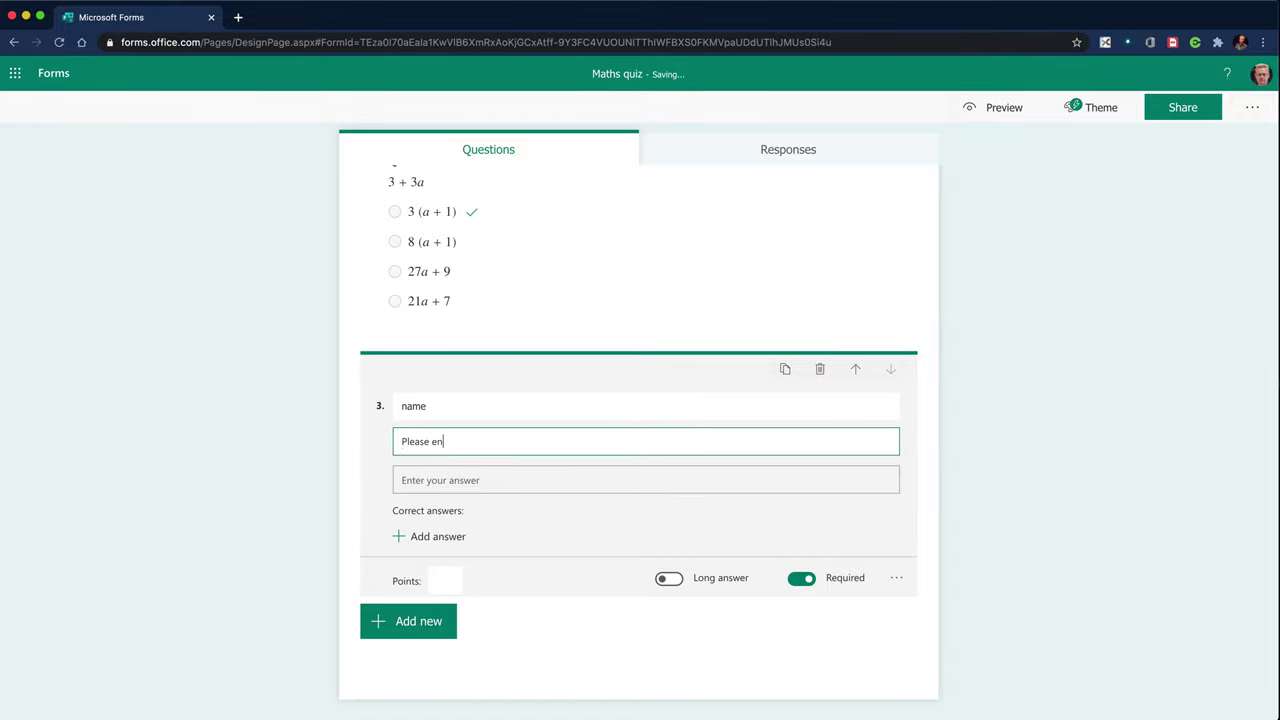
{"action": "type", "text": "ter you name"}
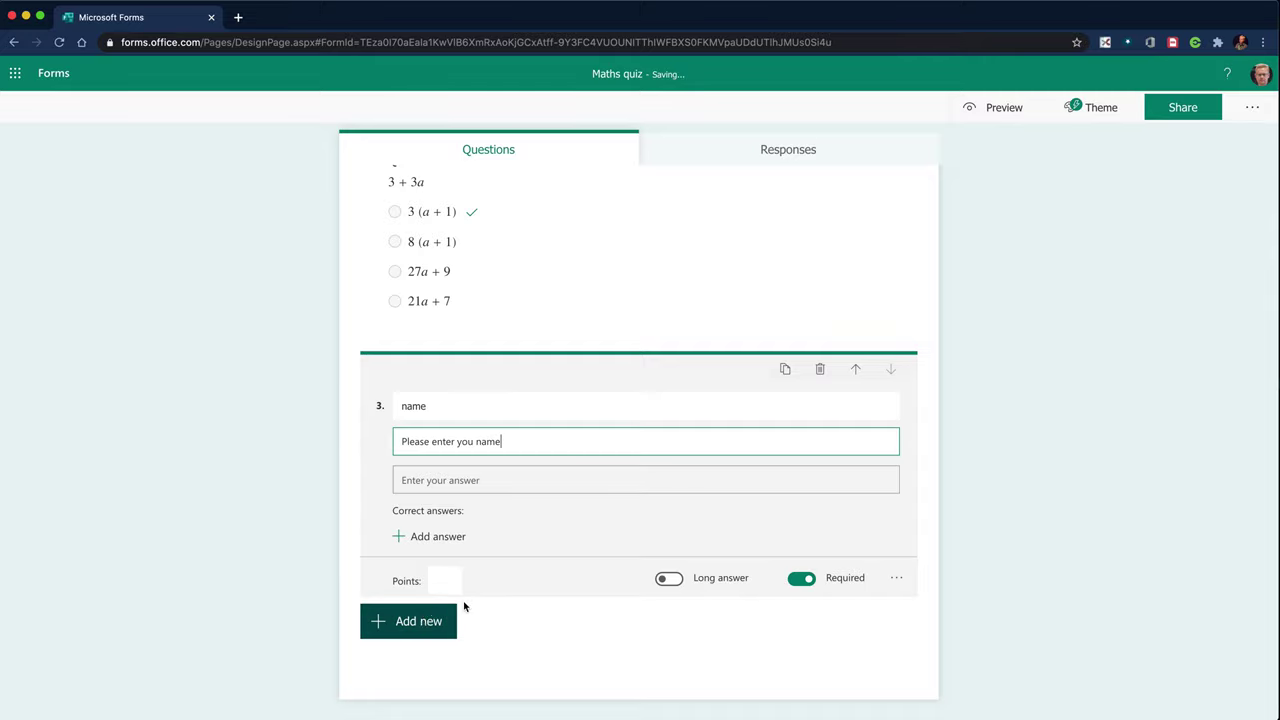
- Move the name question up two places to become question 1
{"action": "left_click", "coordinate": [857, 372]}
{"action": "left_click", "coordinate": [857, 372]}
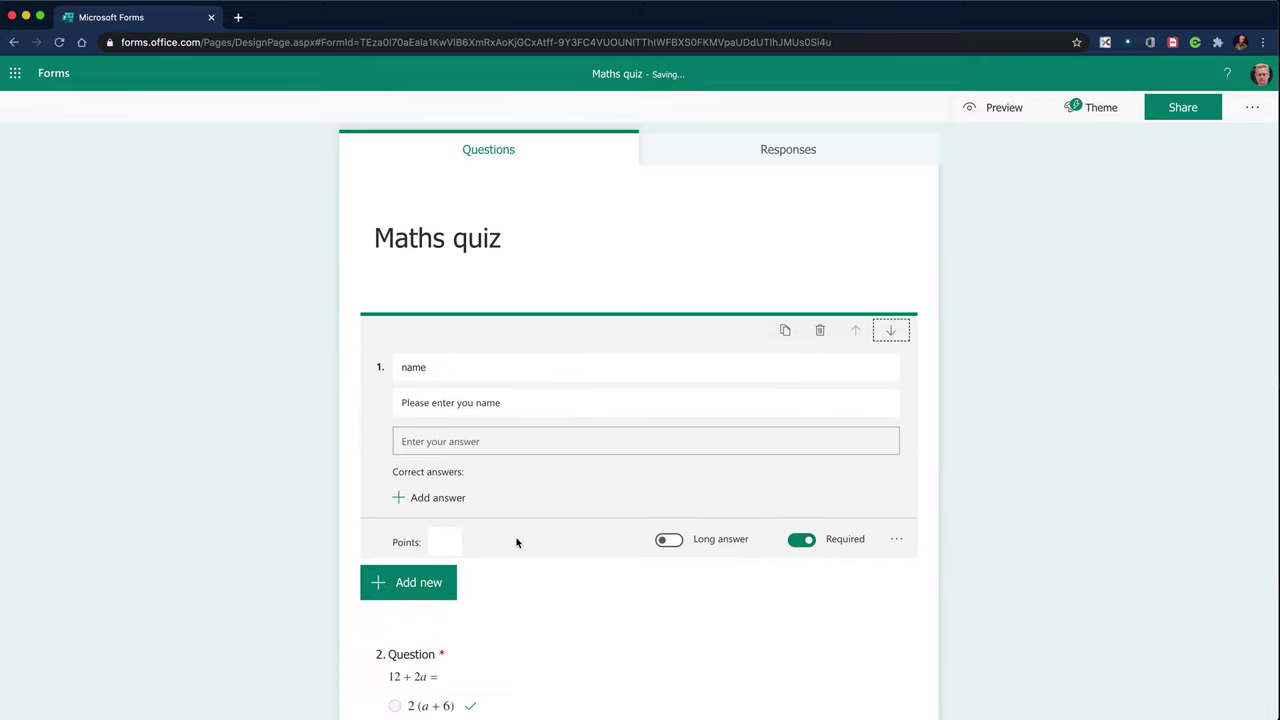
{"action": "scroll", "coordinate": [517, 540], "scroll_direction": "down", "scroll_amount": 5}
{"action": "scroll", "coordinate": [491, 483], "scroll_direction": "up", "scroll_amount": 5}
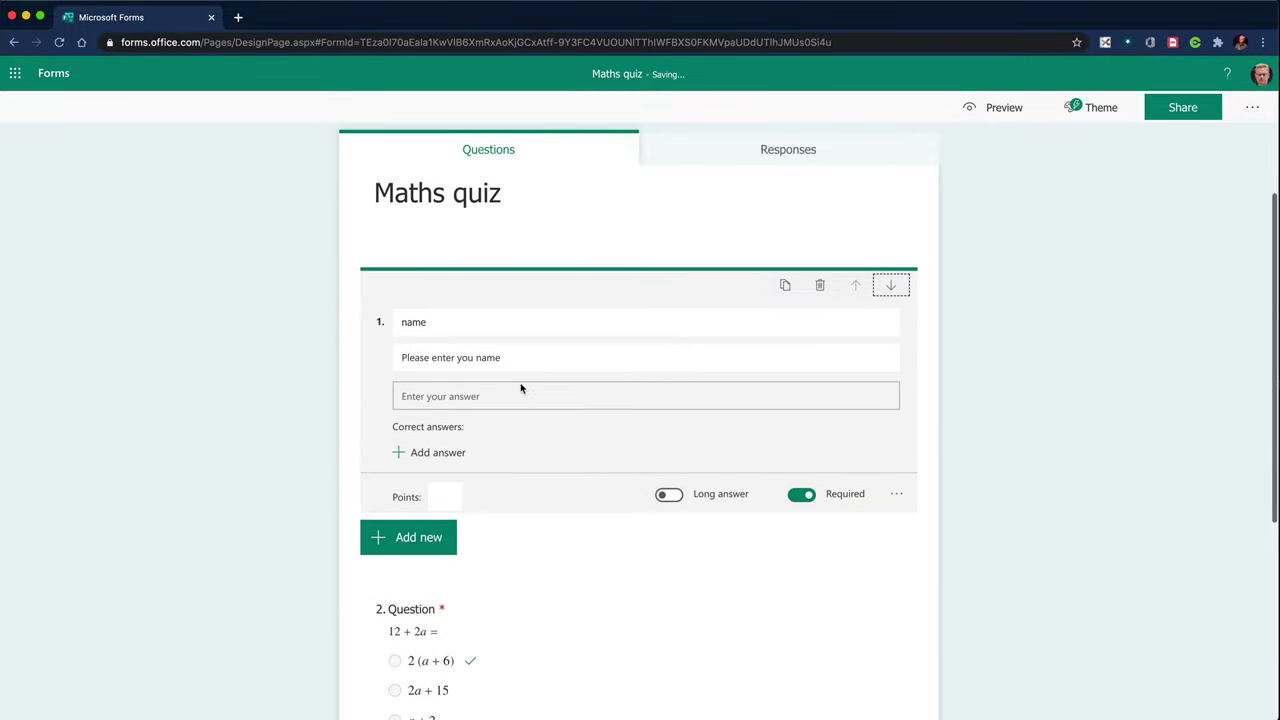
{"action": "scroll", "coordinate": [577, 560], "scroll_direction": "down", "scroll_amount": 5}
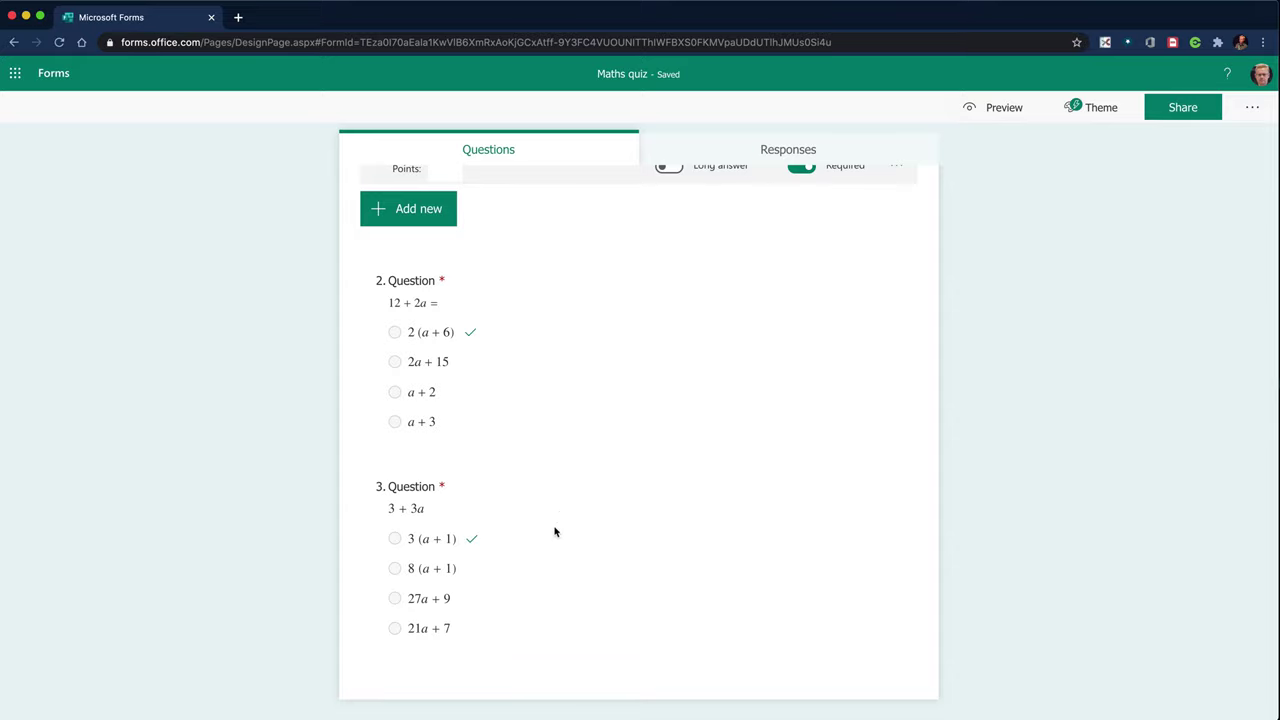
- Add the suggested 8 + 2a question as question 4
{"action": "left_click", "coordinate": [571, 574]}
{"action": "left_click", "coordinate": [412, 695]}
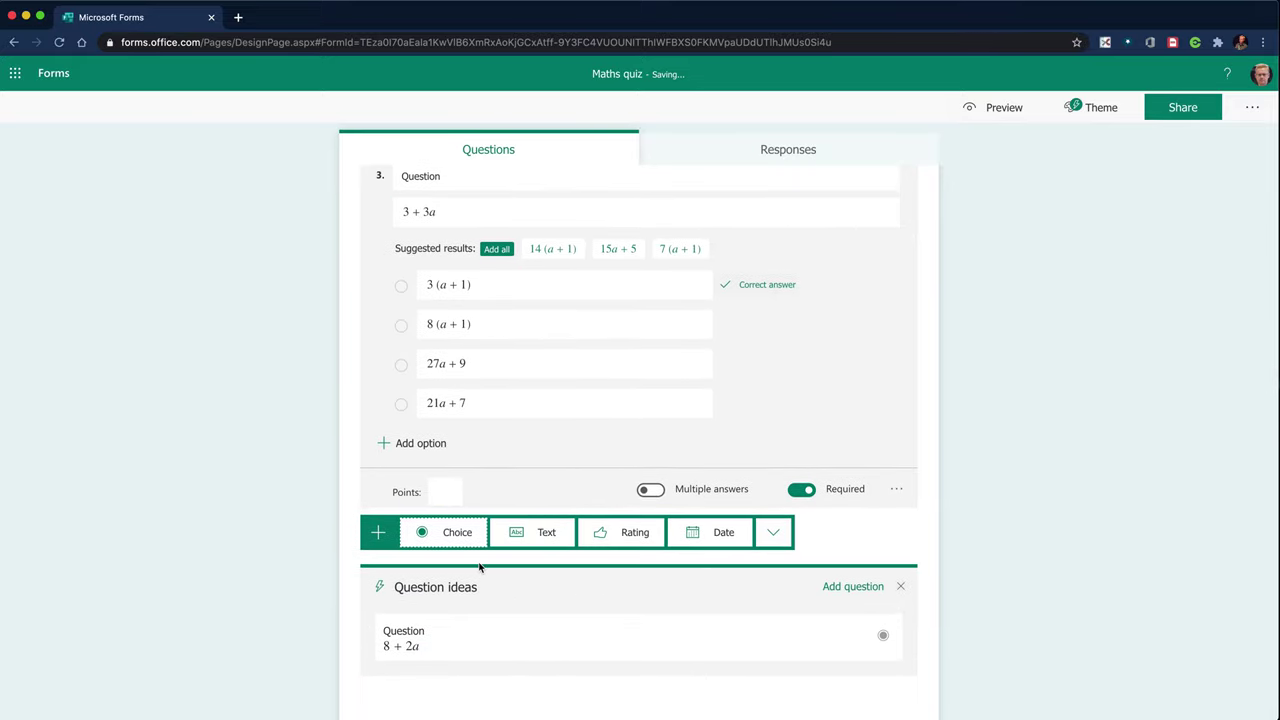
{"action": "left_click", "coordinate": [851, 587]}
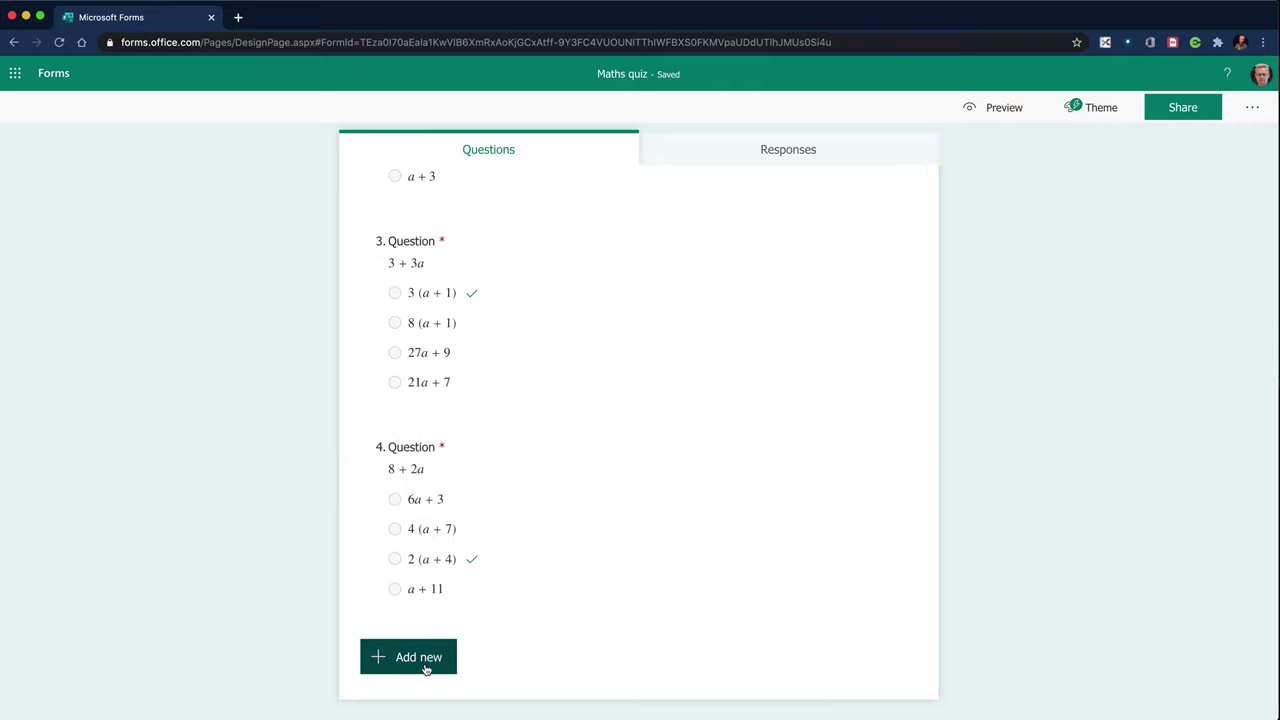
- Add rating question 'How did you find this test' with subtitle '1 = easy 5=hard'
{"action": "left_click", "coordinate": [410, 658]}
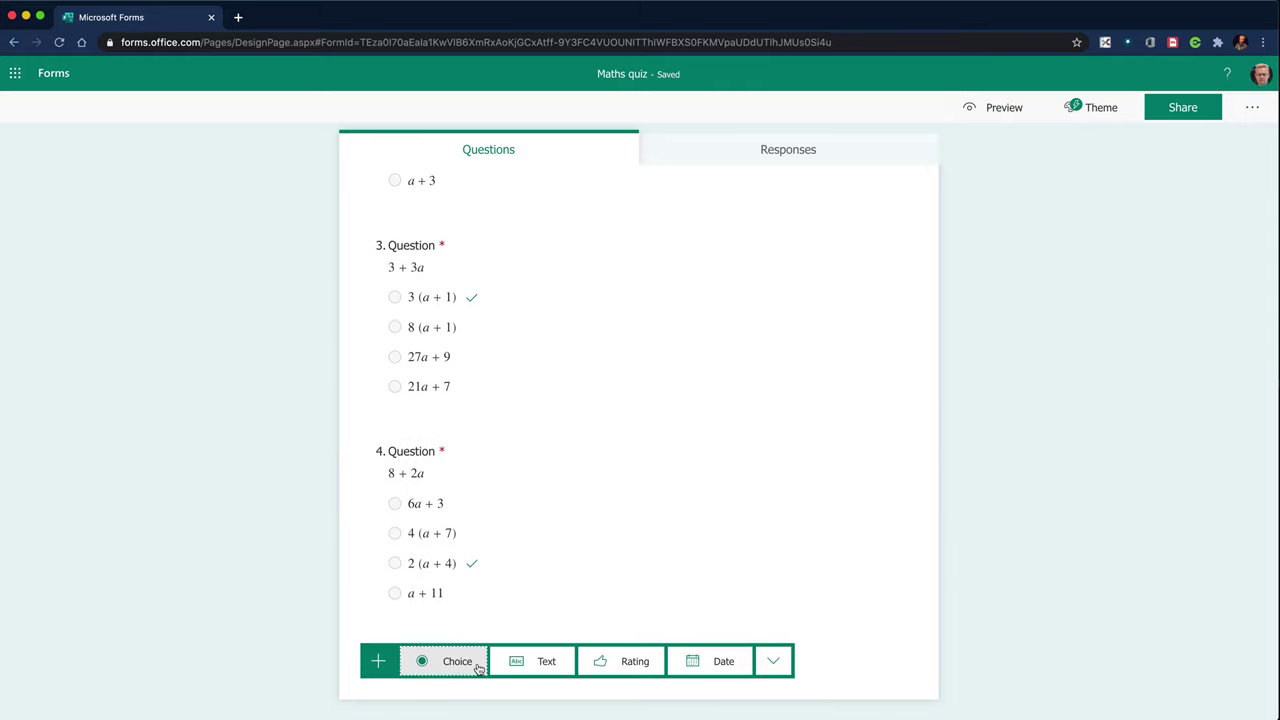
{"action": "left_click", "coordinate": [614, 662]}
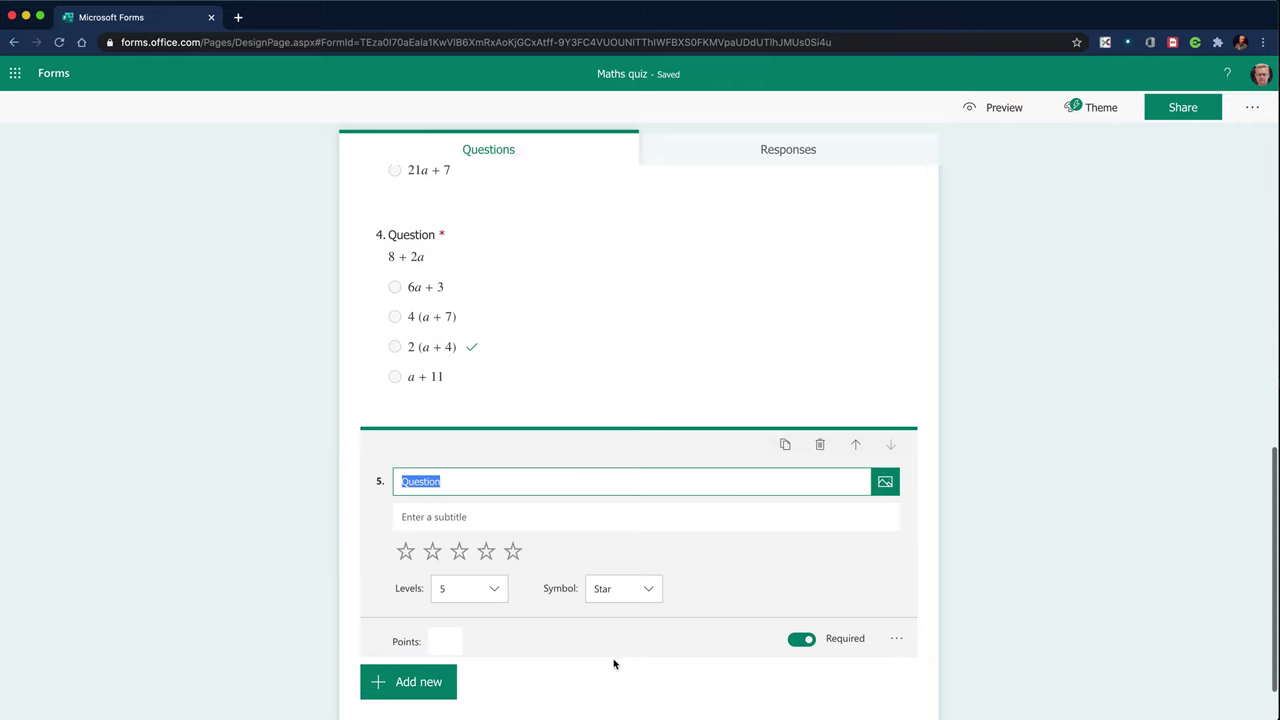
{"action": "left_click", "coordinate": [403, 481]}
{"action": "type", "text": "How "}
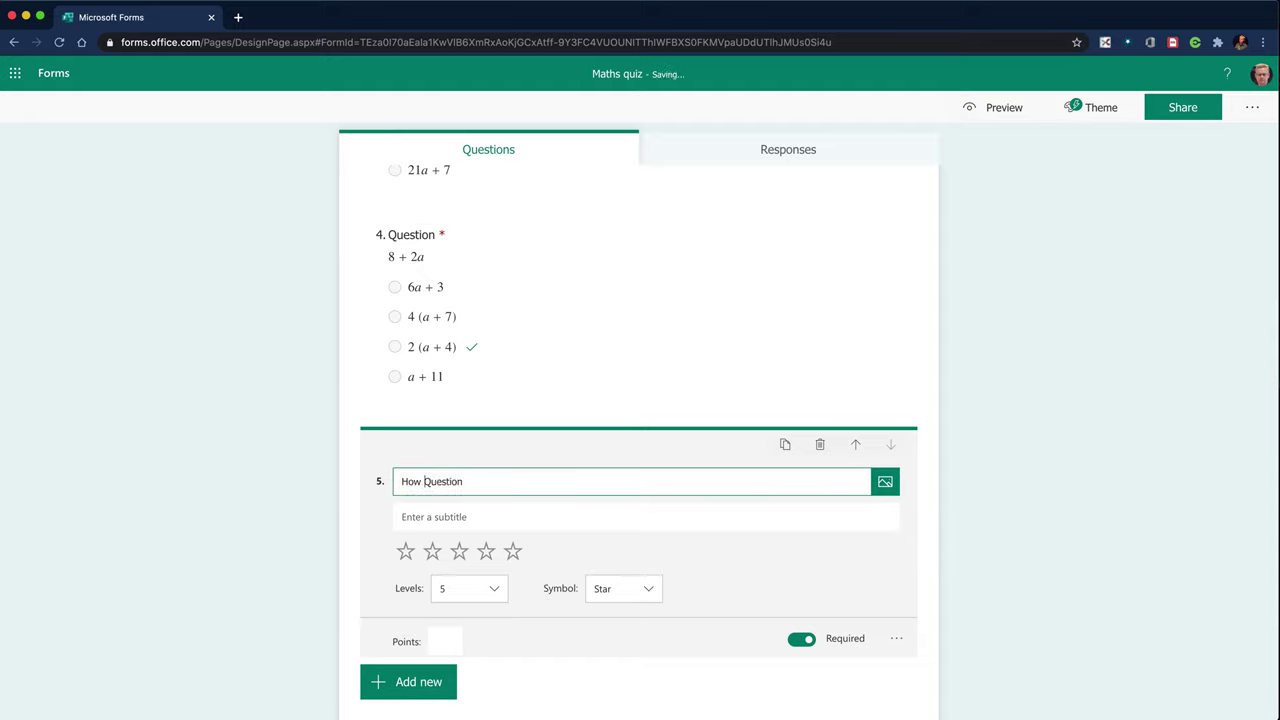
{"action": "type", "text": "did you find this test"}
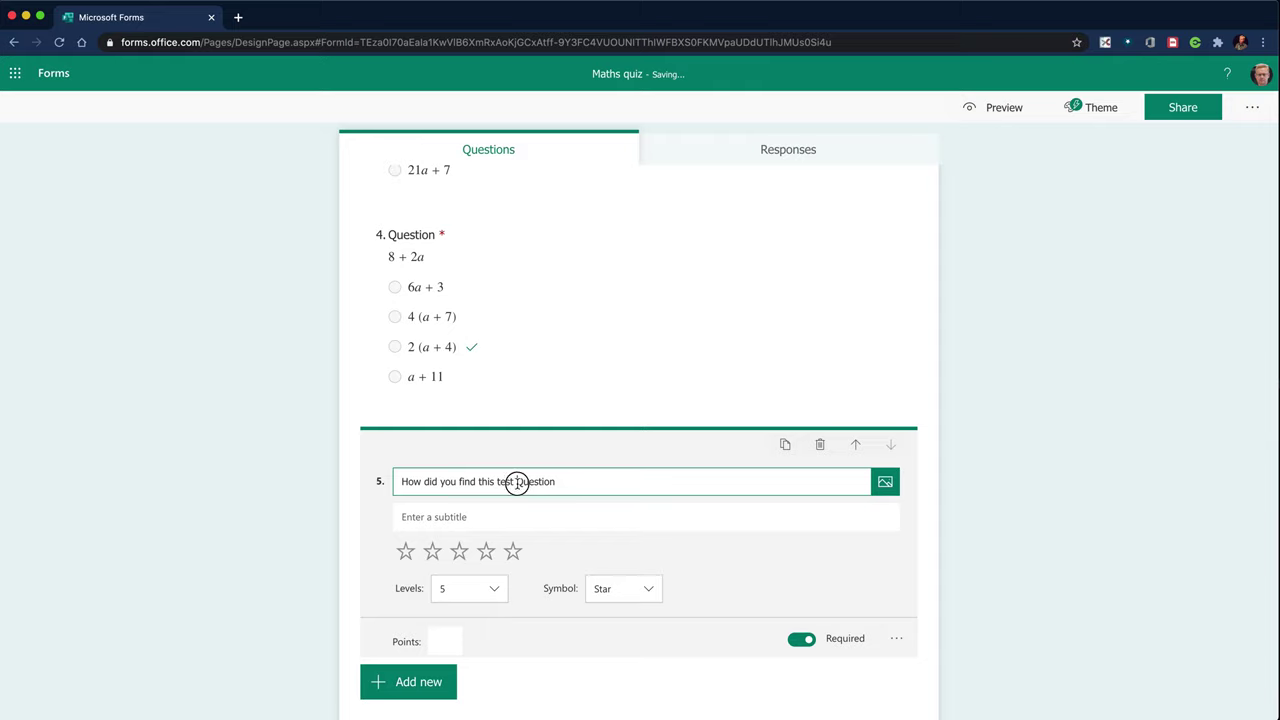
{"action": "left_click_drag", "start_coordinate": [514, 480], "coordinate": [560, 482]}
{"action": "key", "text": "BackSpace"}
{"action": "left_click", "coordinate": [424, 517]}
{"action": "left_click", "coordinate": [415, 517]}
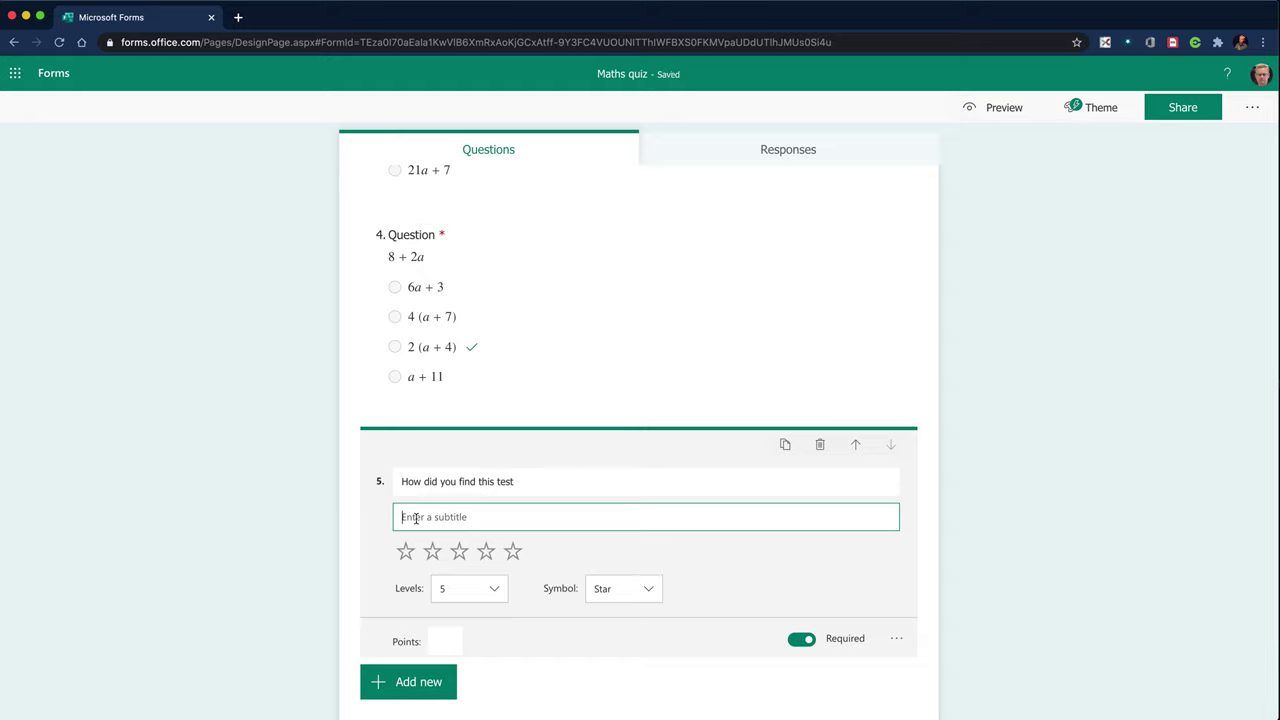
{"action": "type", "text": "1 = easy 5=hard"}
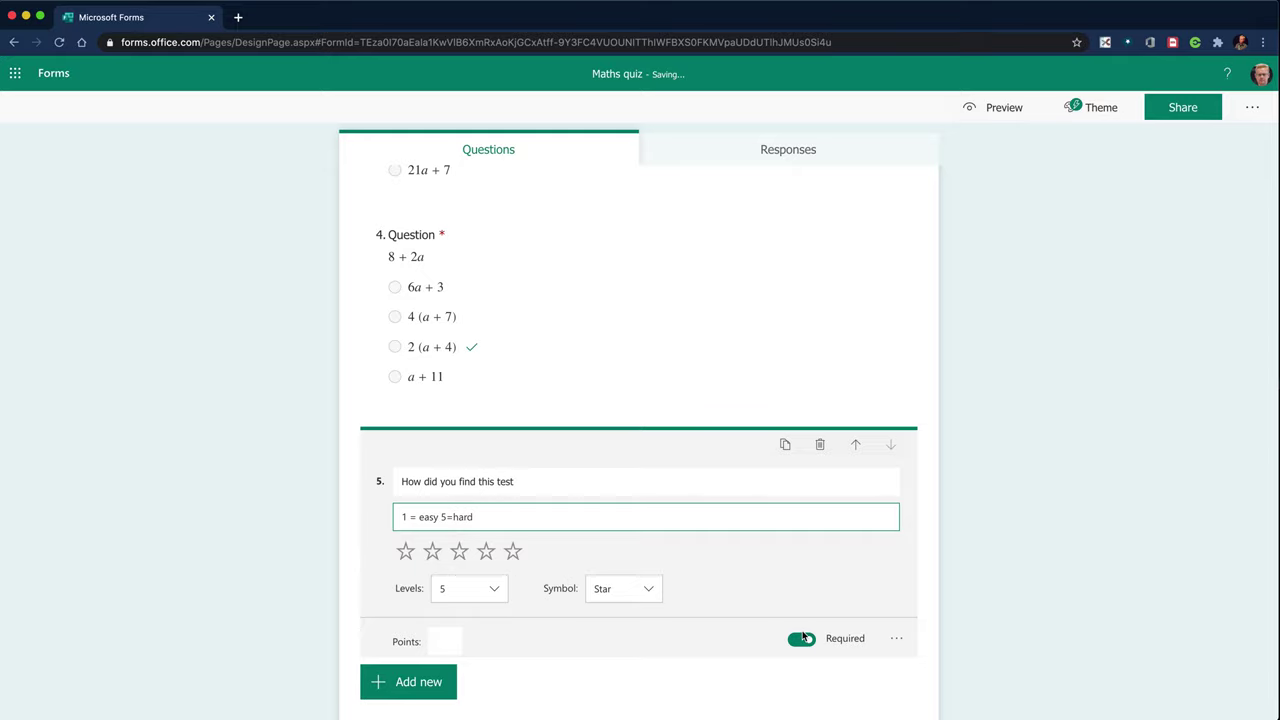
- In Settings, turn off Show results automatically and let anyone with the link respond
{"action": "scroll", "coordinate": [491, 648], "scroll_direction": "up", "scroll_amount": 1}
{"action": "scroll", "coordinate": [491, 648], "scroll_direction": "up", "scroll_amount": 10}
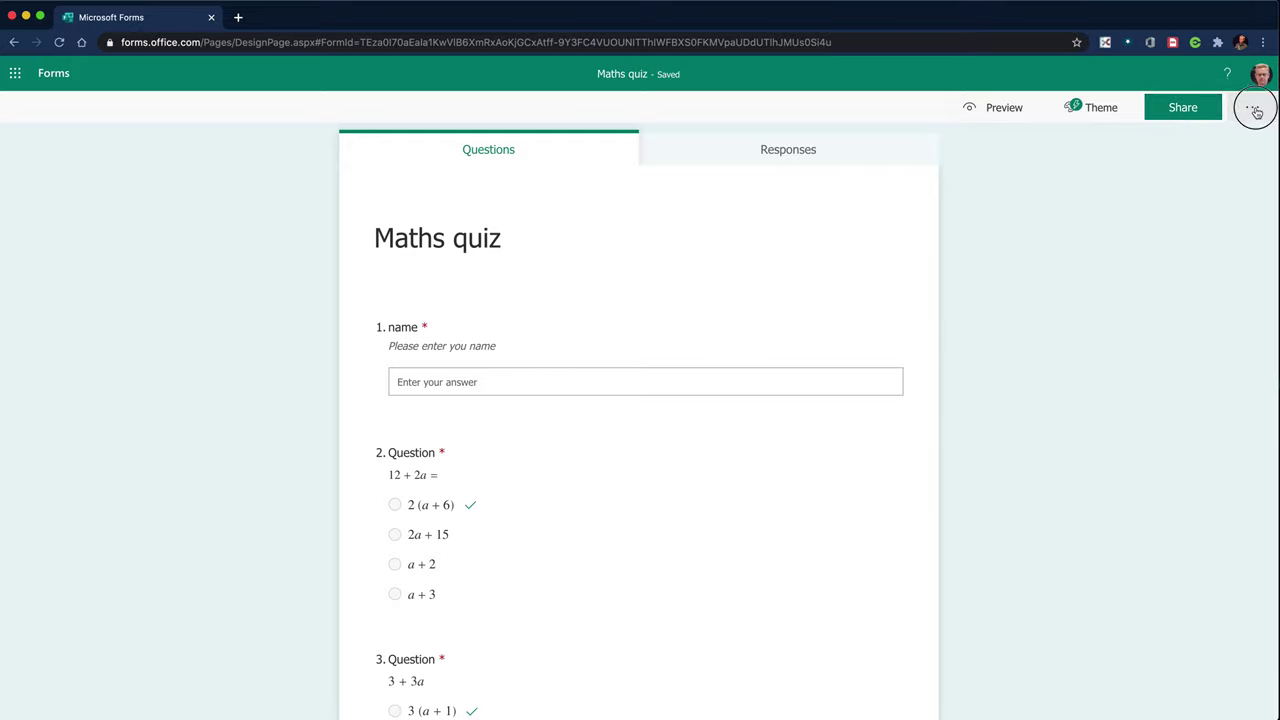
{"action": "left_click", "coordinate": [1253, 109]}
{"action": "left_click", "coordinate": [1151, 138]}
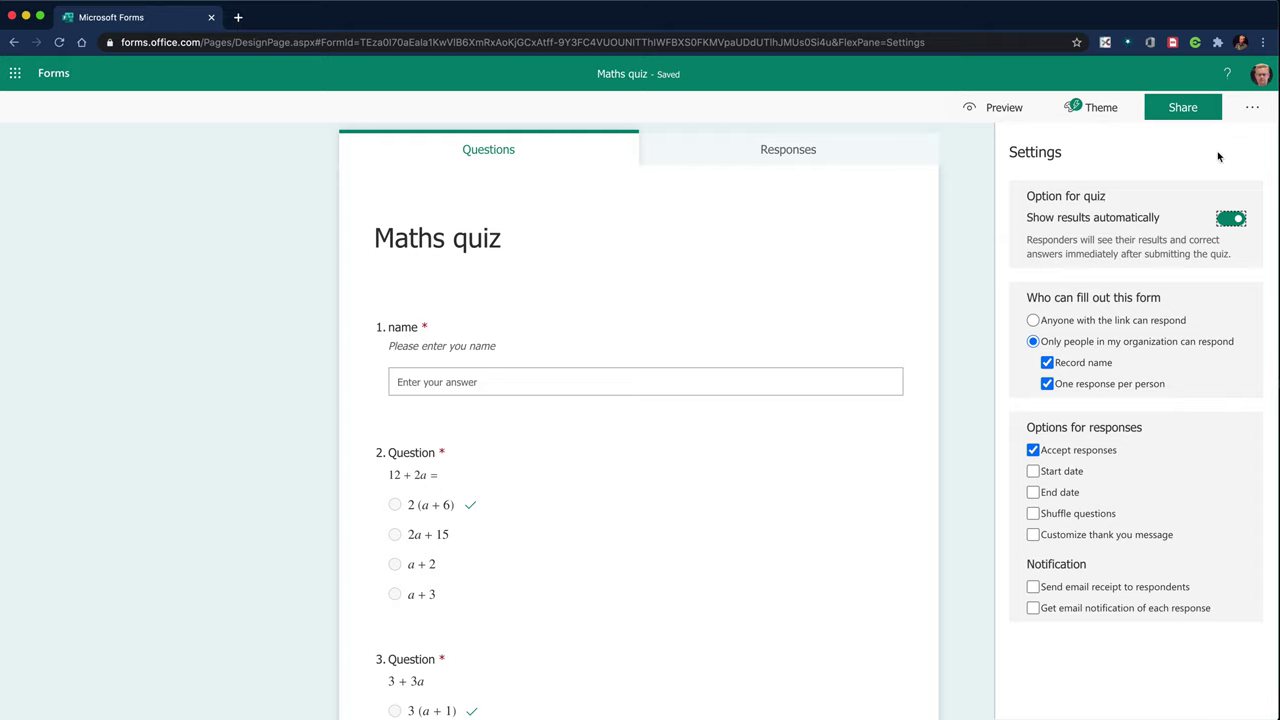
{"action": "left_click", "coordinate": [1233, 219]}
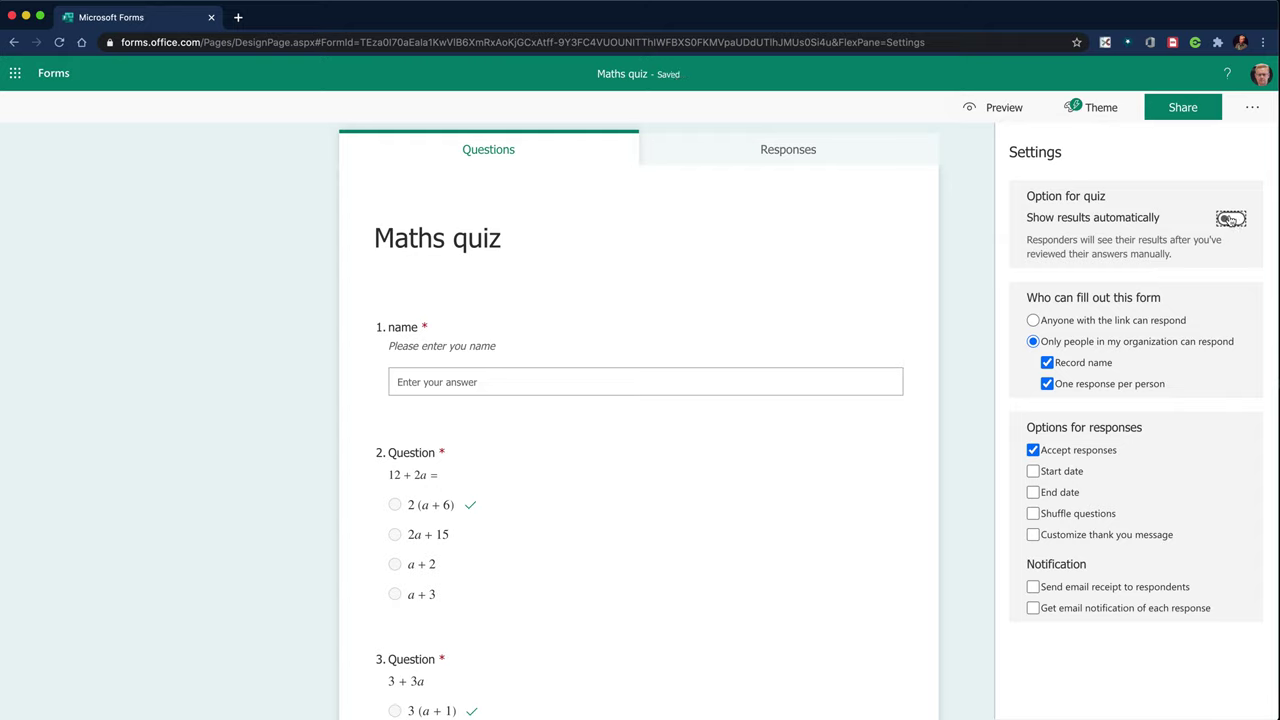
{"action": "left_click", "coordinate": [1033, 320]}
- Copy the quiz's response link and open a Chrome window under another profile
{"action": "left_click", "coordinate": [1253, 109]}
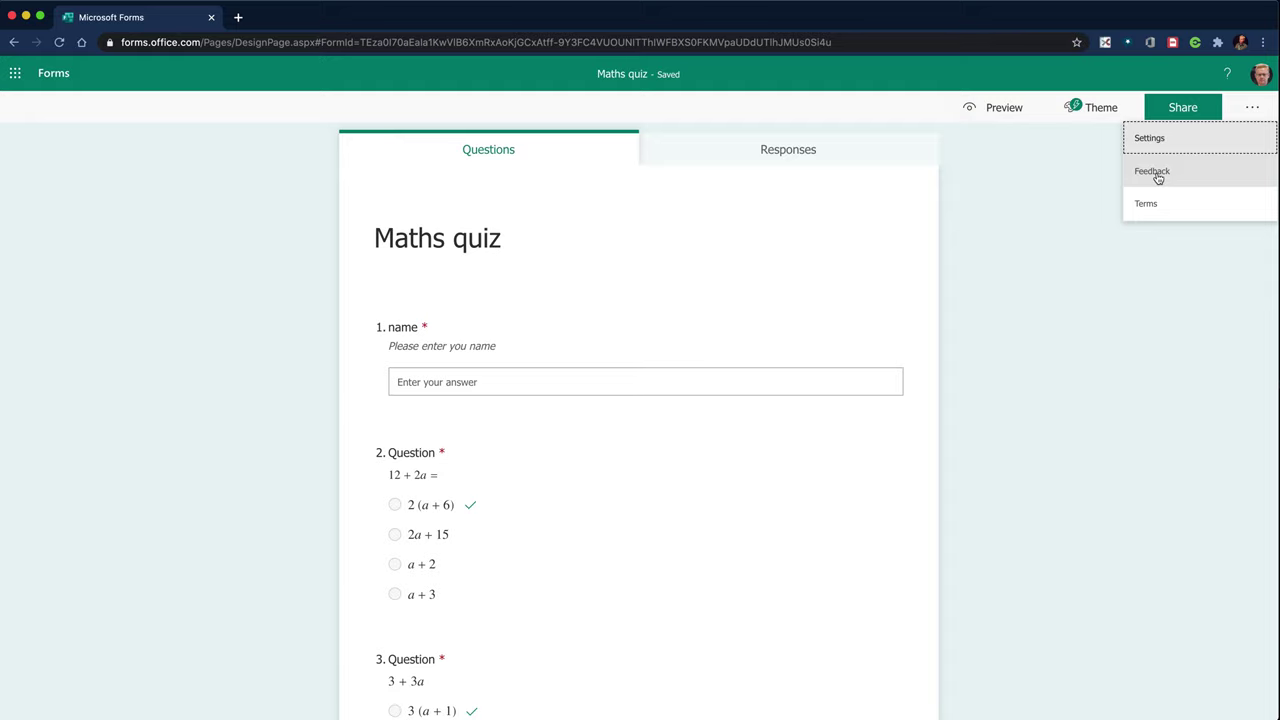
{"action": "scroll", "coordinate": [517, 490], "scroll_direction": "down", "scroll_amount": 2}
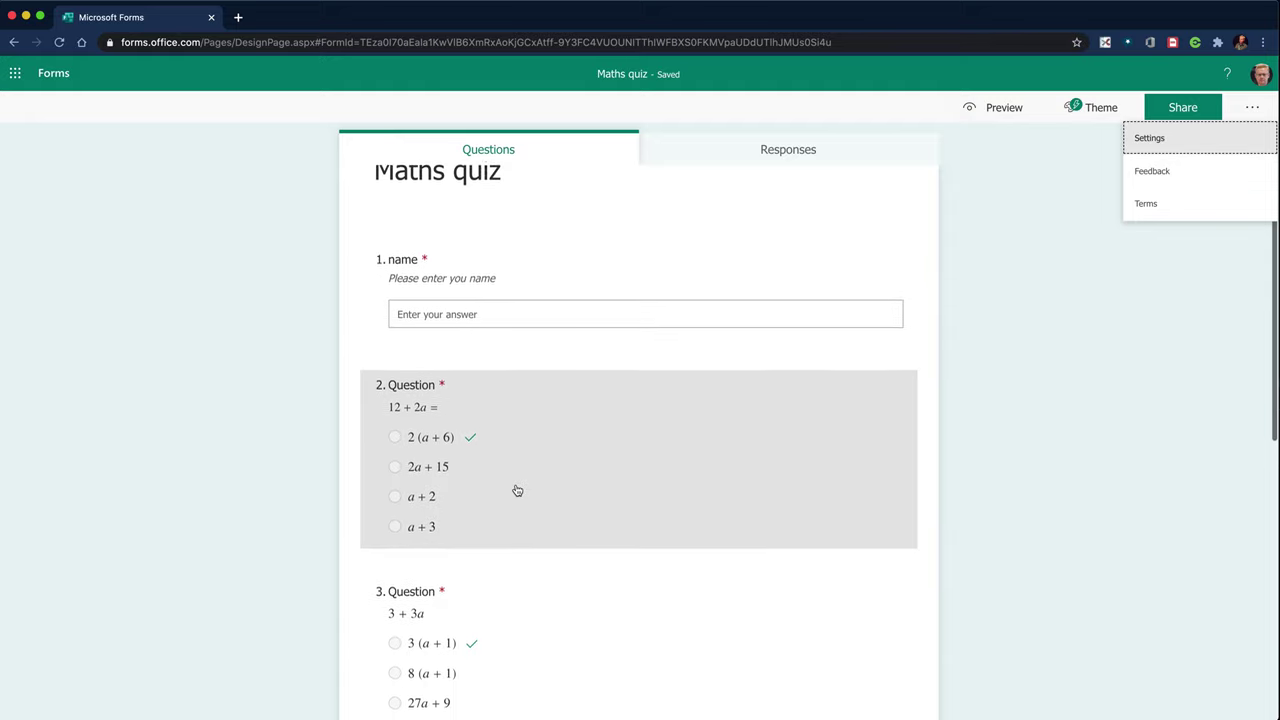
{"action": "scroll", "coordinate": [517, 490], "scroll_direction": "down", "scroll_amount": 3}
{"action": "scroll", "coordinate": [517, 490], "scroll_direction": "up", "scroll_amount": 4}
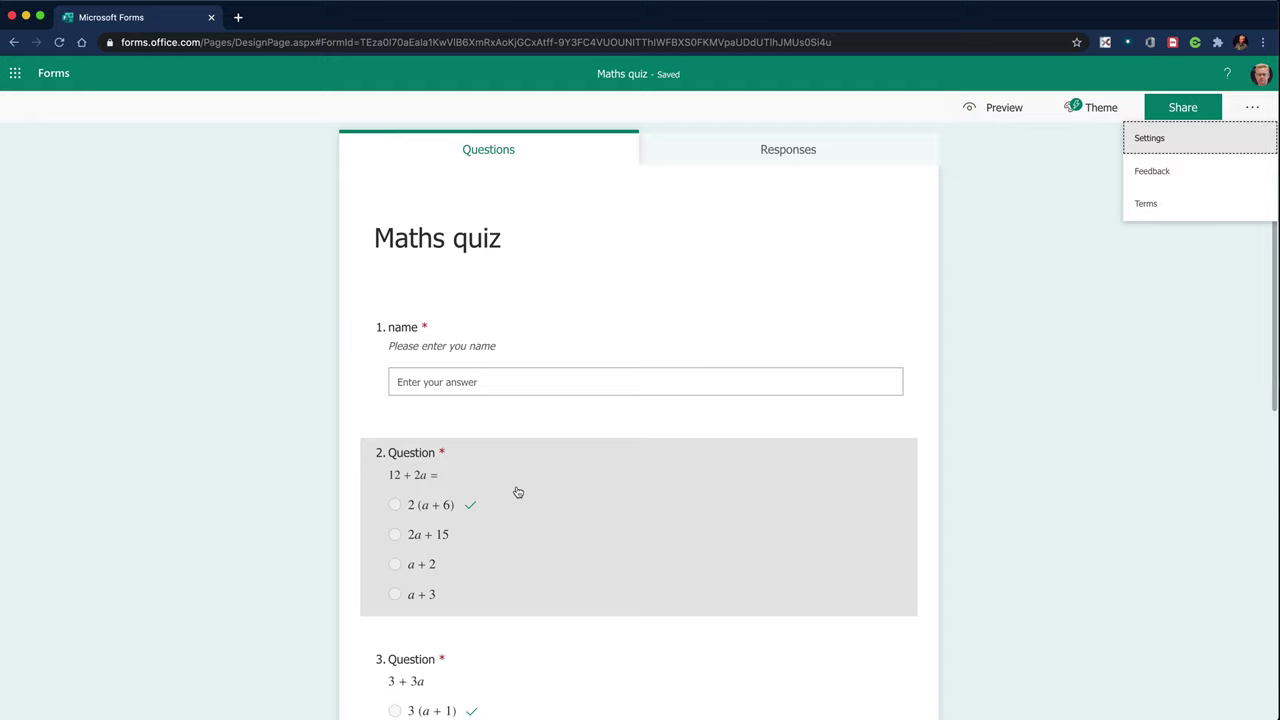
{"action": "left_click", "coordinate": [1185, 110]}
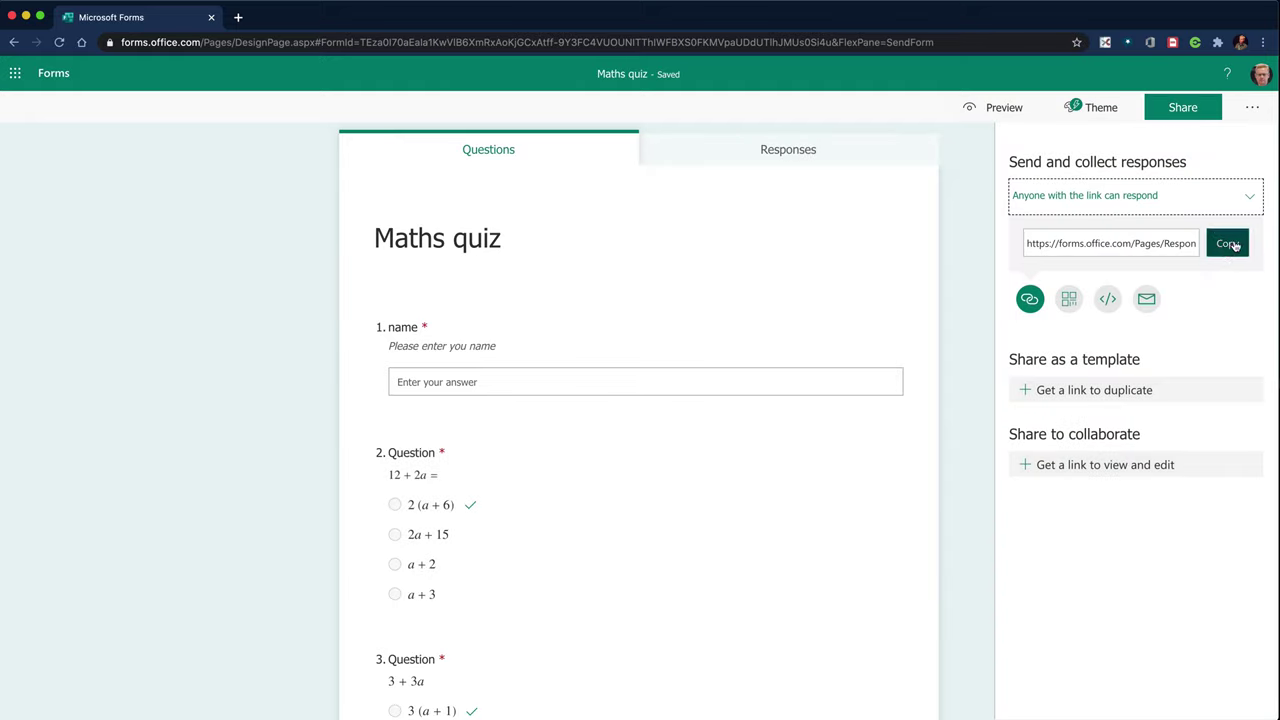
{"action": "left_click", "coordinate": [1228, 246]}
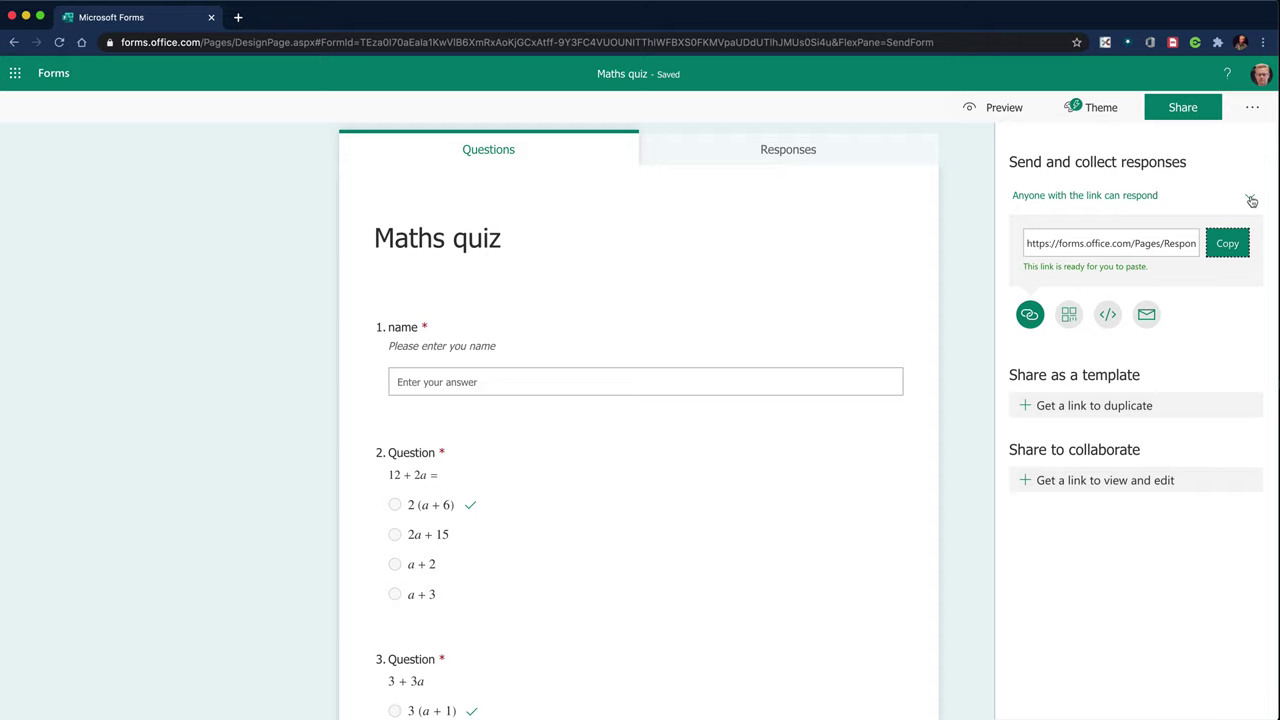
{"action": "left_click", "coordinate": [1241, 42]}
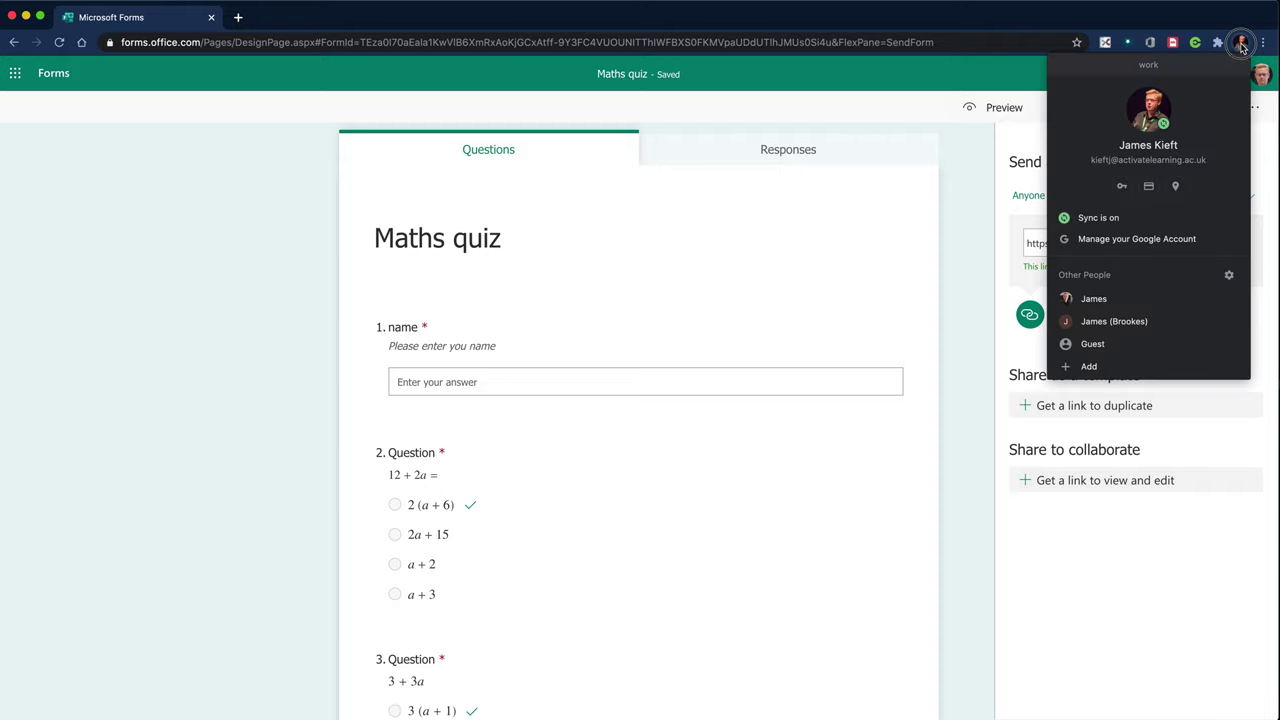
{"action": "left_click", "coordinate": [1135, 298]}
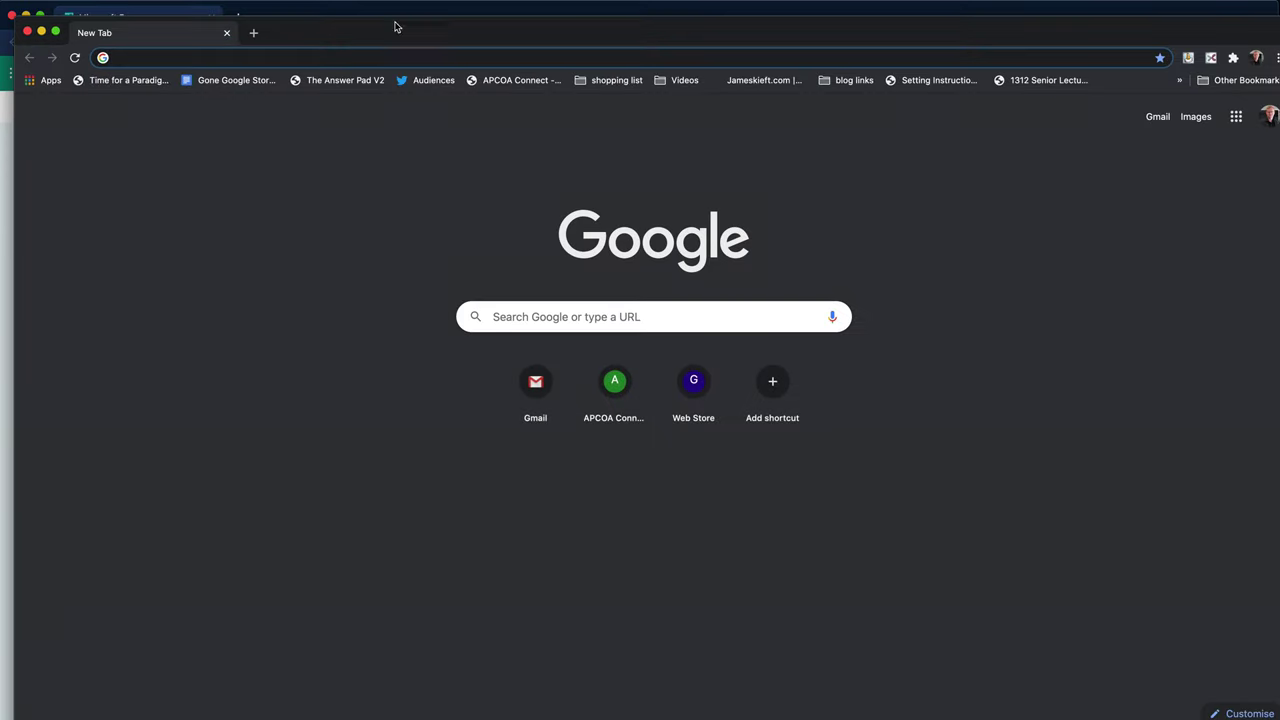
- Maximise the new window and load the copied Maths quiz link in it
{"action": "double_click", "coordinate": [320, 30]}
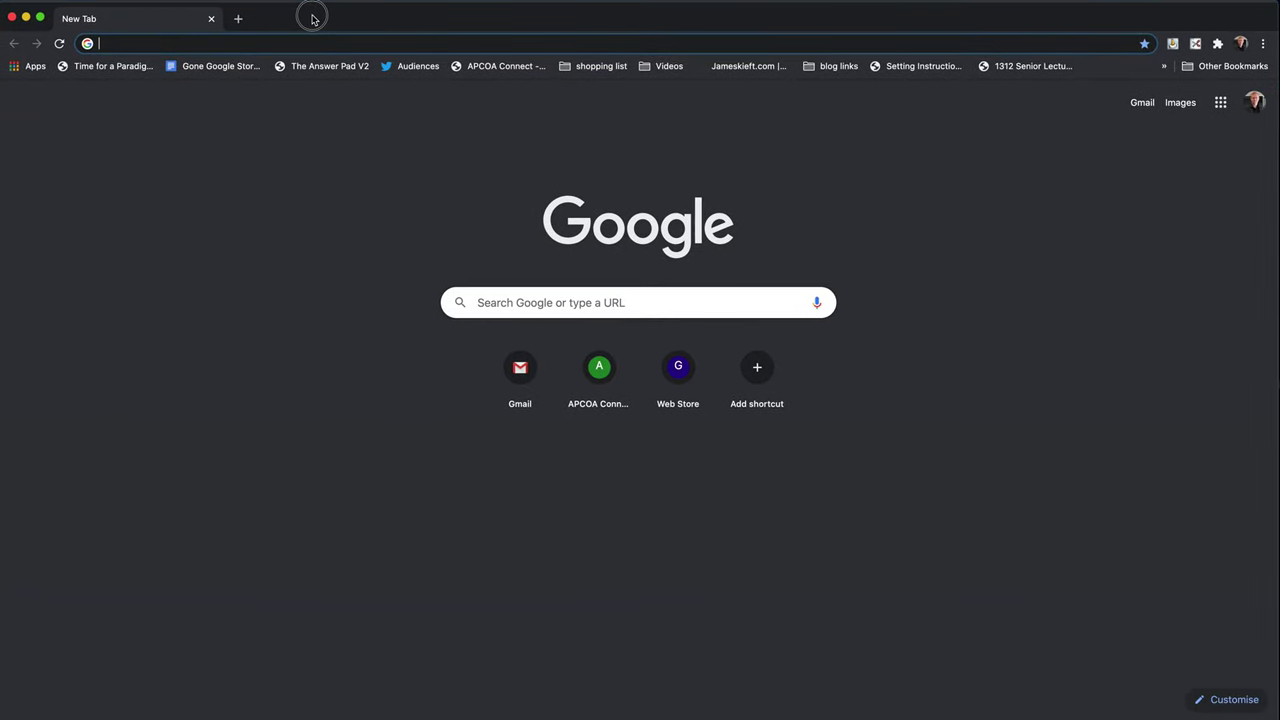
{"action": "left_click", "coordinate": [222, 43]}
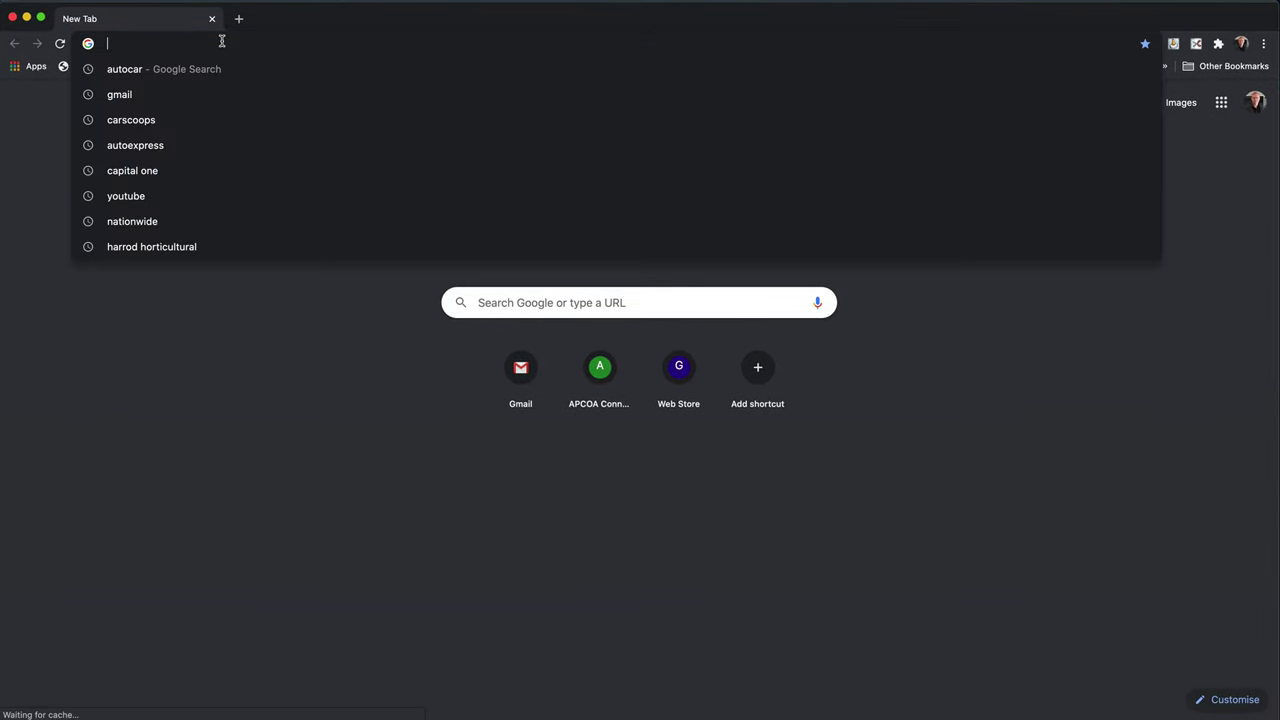
{"action": "key", "text": "super+v"}
{"action": "key", "text": "Return"}
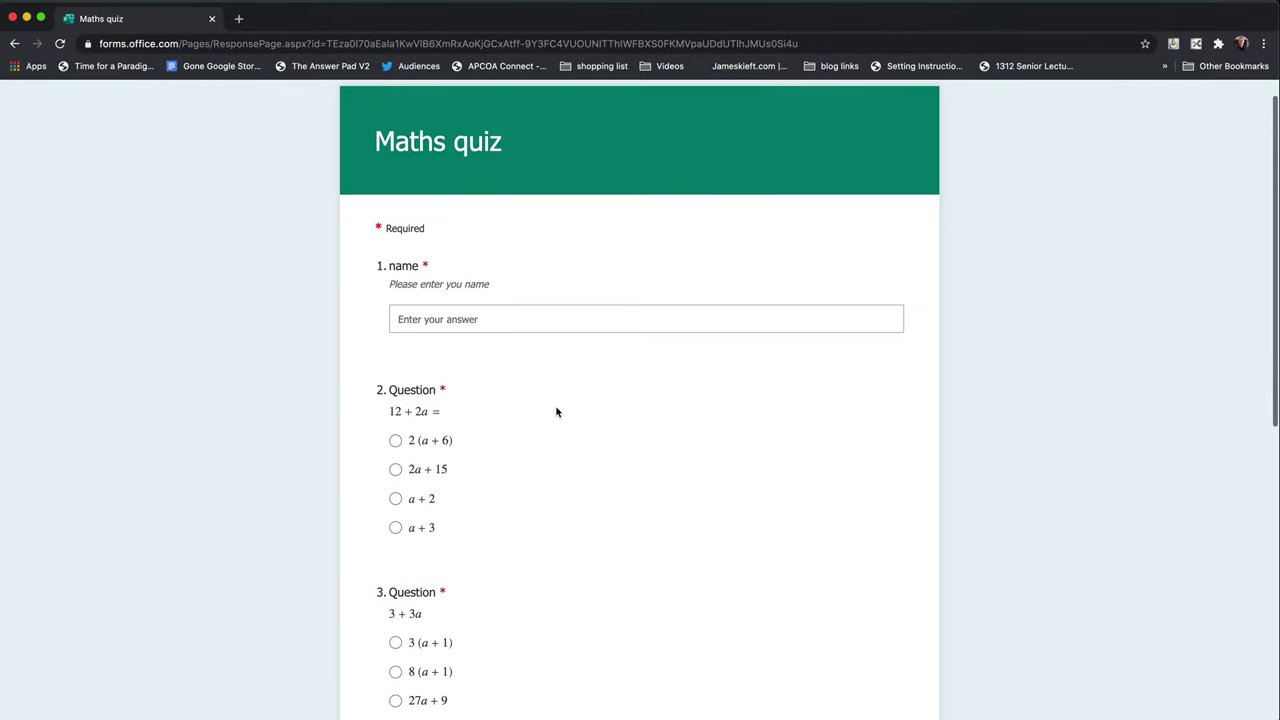
- Enter the respondent's name and answer 2 (a + 6), 8 (a + 1) and 4 (a + 7)
{"action": "left_click", "coordinate": [423, 319]}
{"action": "type", "text": "Ji"}
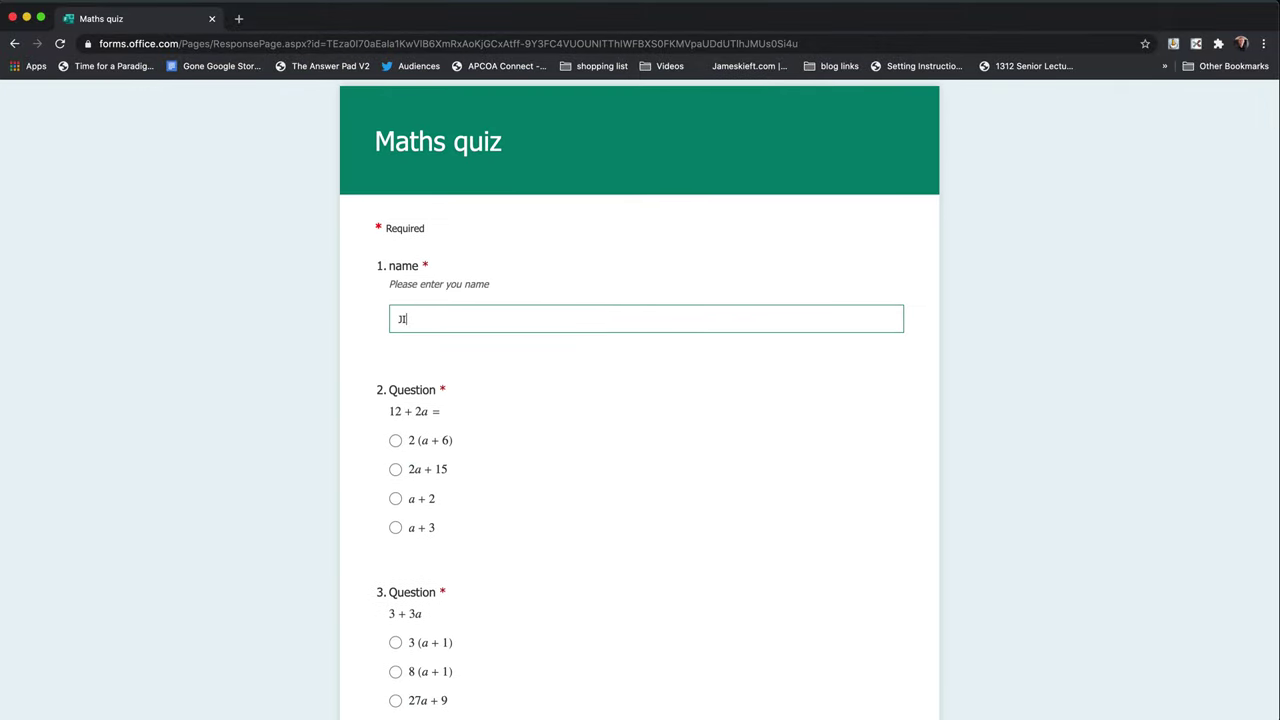
{"action": "type", "text": "m"}
{"action": "scroll", "coordinate": [443, 366], "scroll_direction": "down", "scroll_amount": 2}
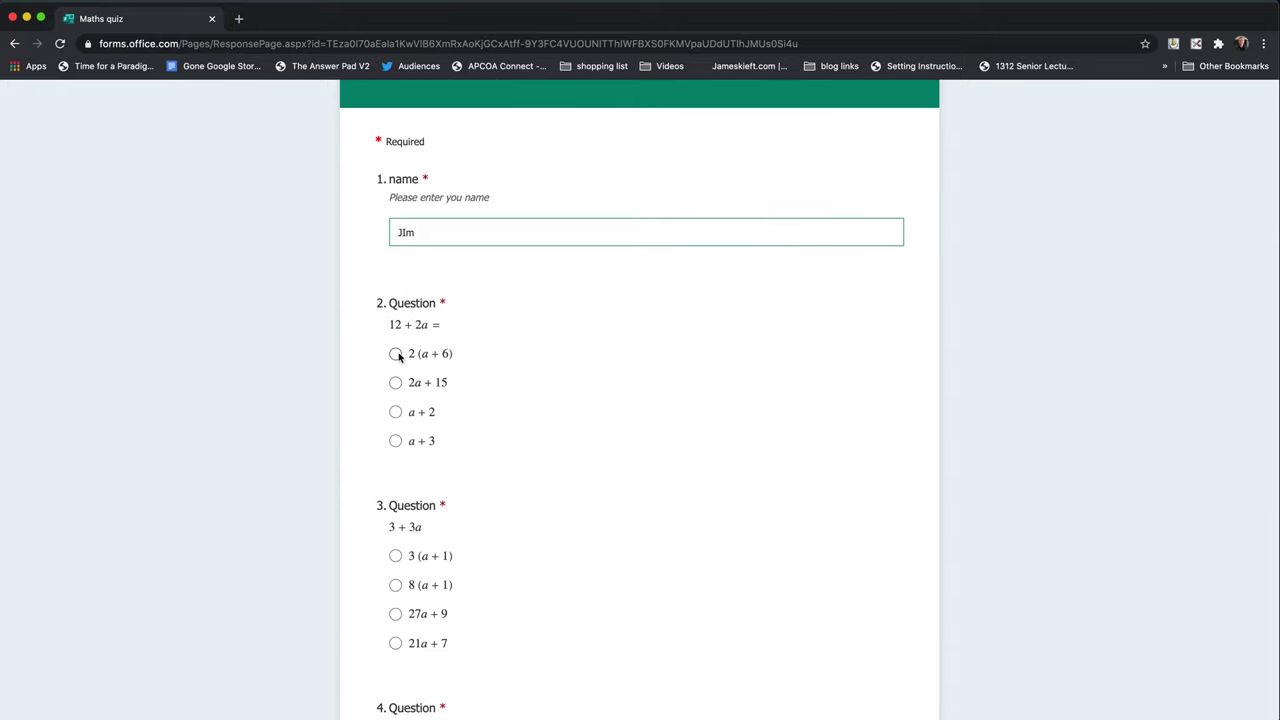
{"action": "left_click", "coordinate": [395, 354]}
{"action": "scroll", "coordinate": [470, 430], "scroll_direction": "down", "scroll_amount": 3}
{"action": "left_click", "coordinate": [395, 466]}
{"action": "scroll", "coordinate": [514, 483], "scroll_direction": "down", "scroll_amount": 4}
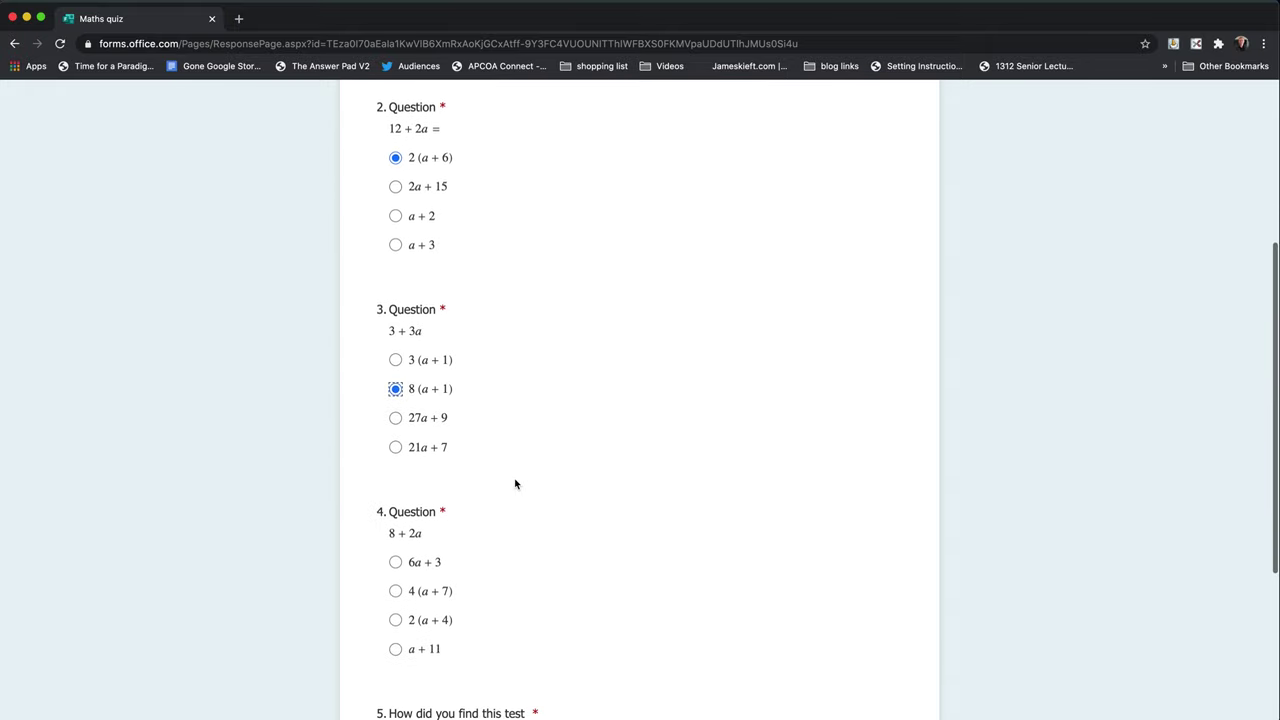
{"action": "left_click", "coordinate": [410, 512]}
- Rate the test 3 stars, submit the response, and close the response window
{"action": "scroll", "coordinate": [540, 523], "scroll_direction": "down", "scroll_amount": 3}
{"action": "left_click", "coordinate": [456, 571]}
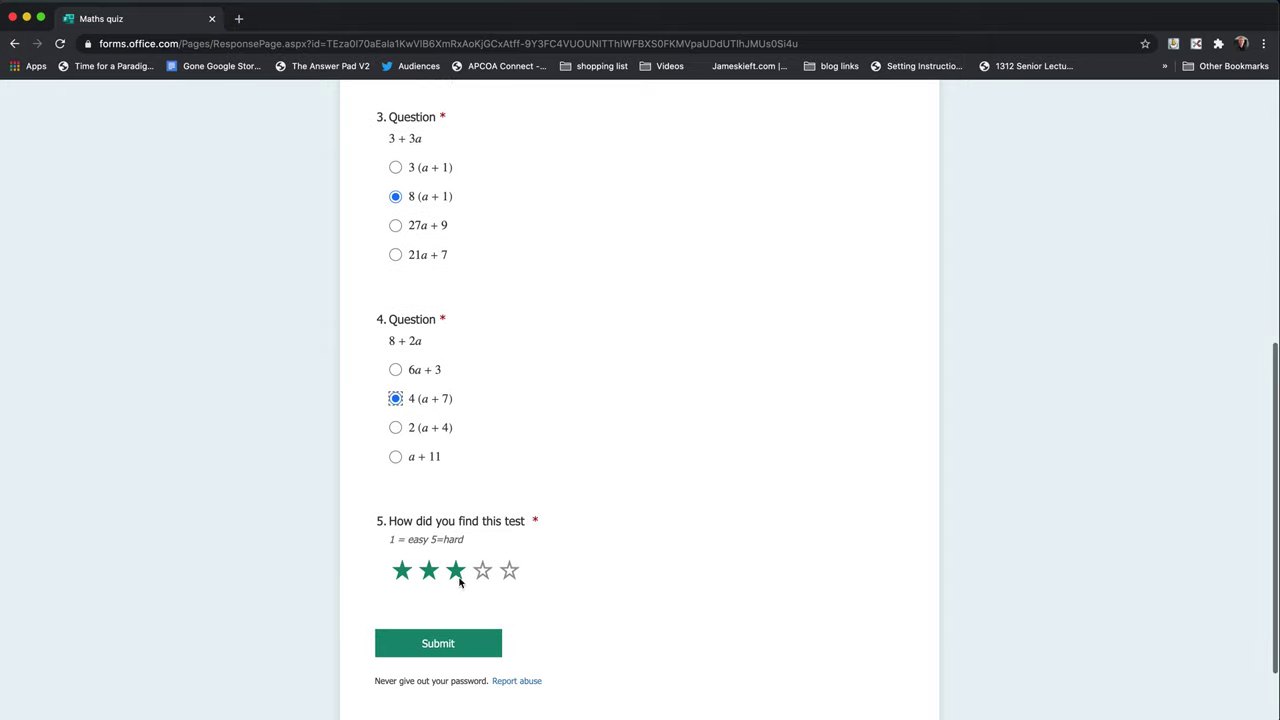
{"action": "left_click", "coordinate": [466, 640]}
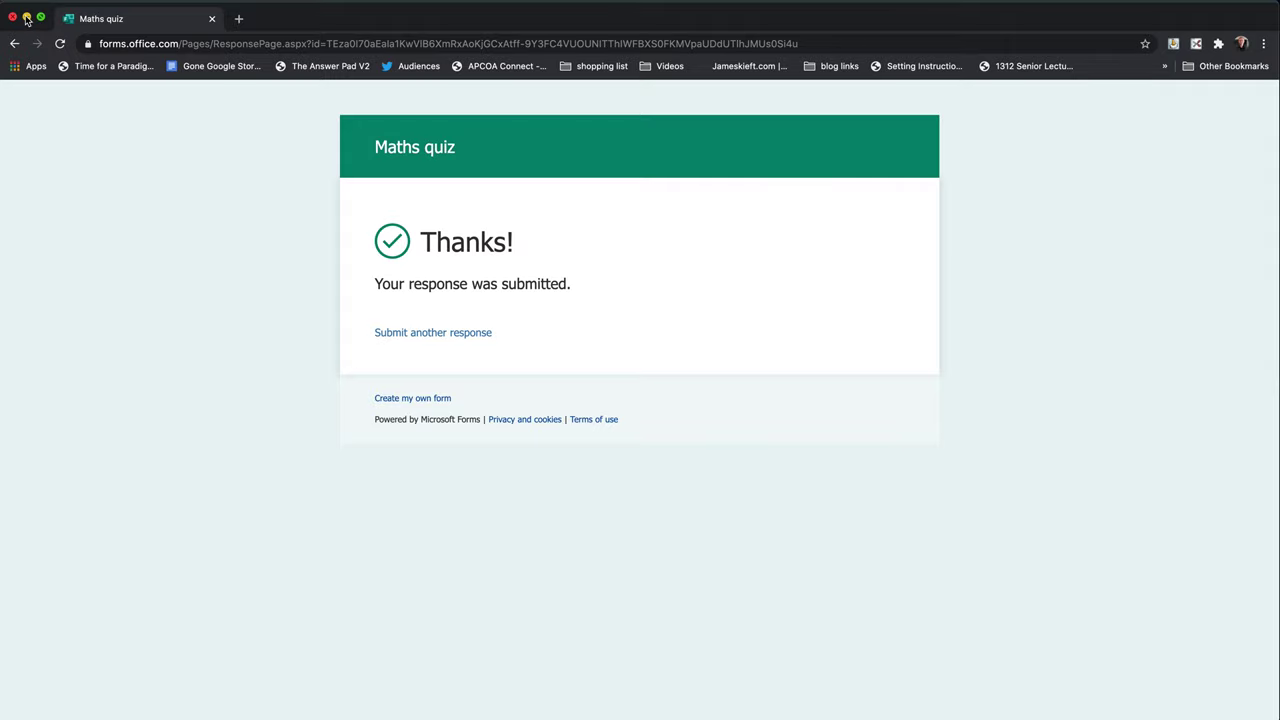
{"action": "left_click", "coordinate": [27, 18]}
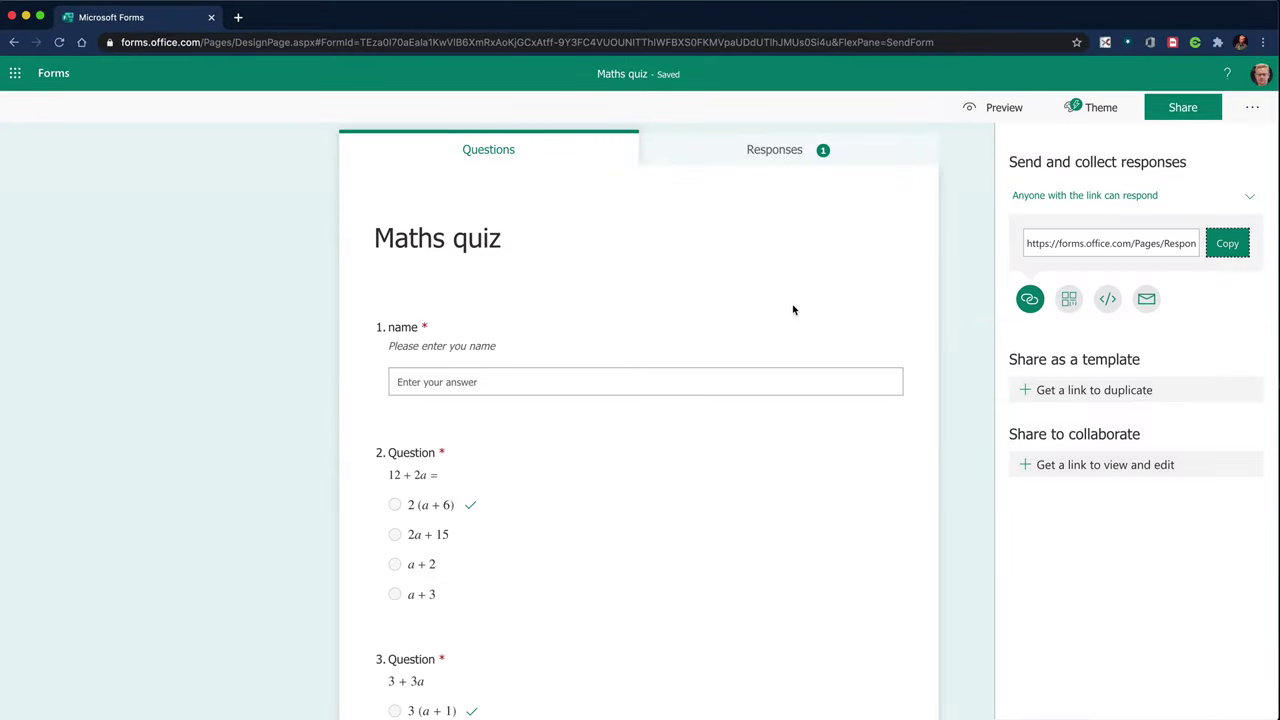
- View the Responses summary: 1 response, 00:12 average, and each question's pie chart
{"action": "left_click", "coordinate": [773, 152]}
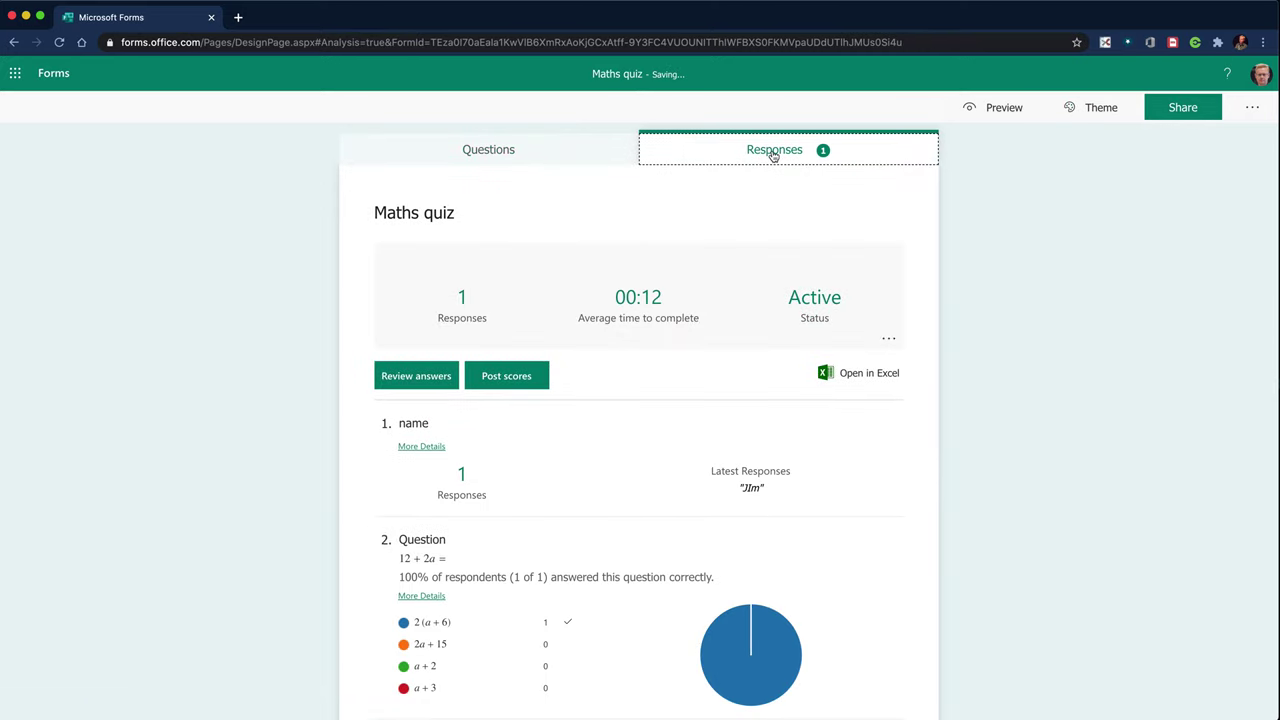
{"action": "scroll", "coordinate": [630, 440], "scroll_direction": "down", "scroll_amount": 3}
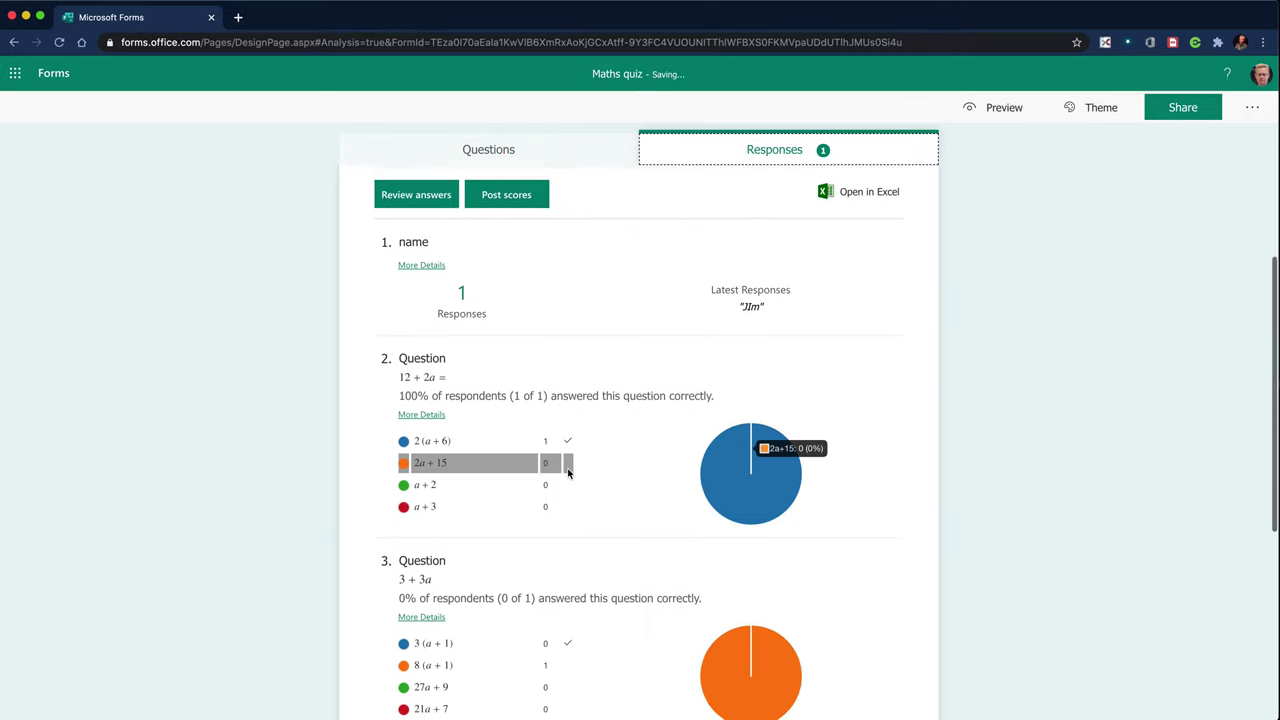
{"action": "scroll", "coordinate": [580, 475], "scroll_direction": "down", "scroll_amount": 5}
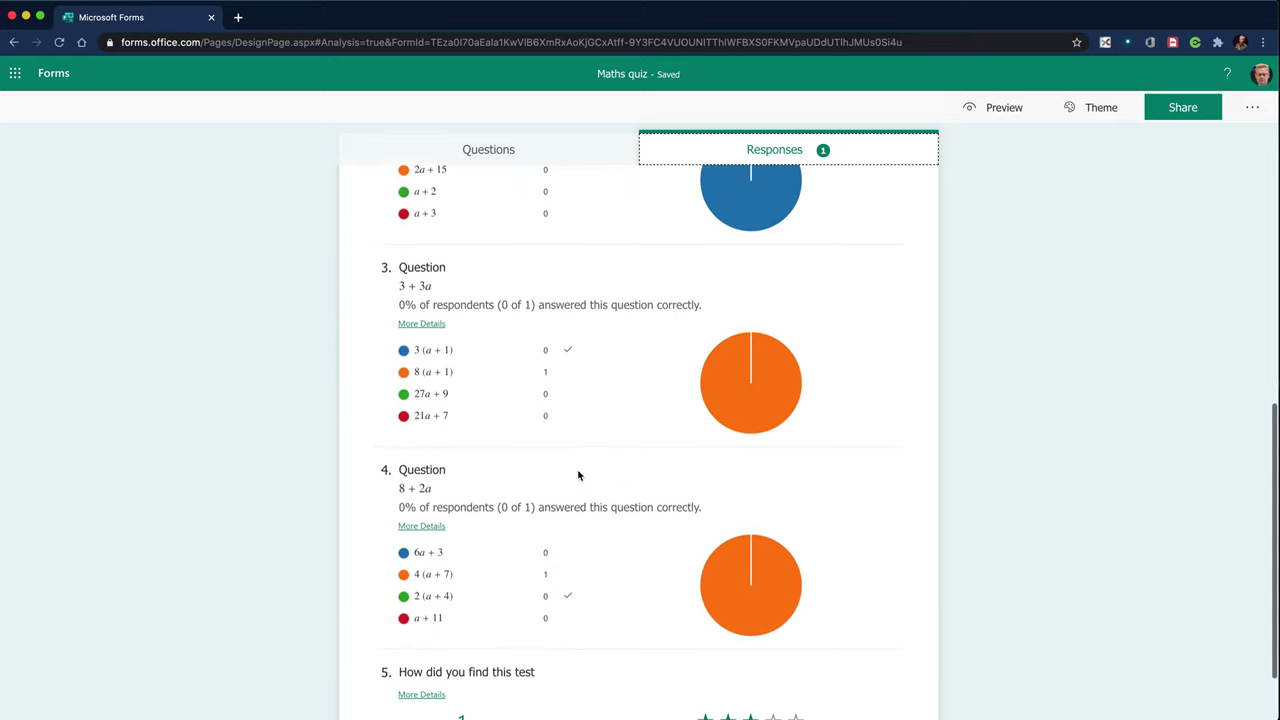
{"action": "scroll", "coordinate": [578, 475], "scroll_direction": "down", "scroll_amount": 2}
{"action": "scroll", "coordinate": [585, 490], "scroll_direction": "up", "scroll_amount": 1}
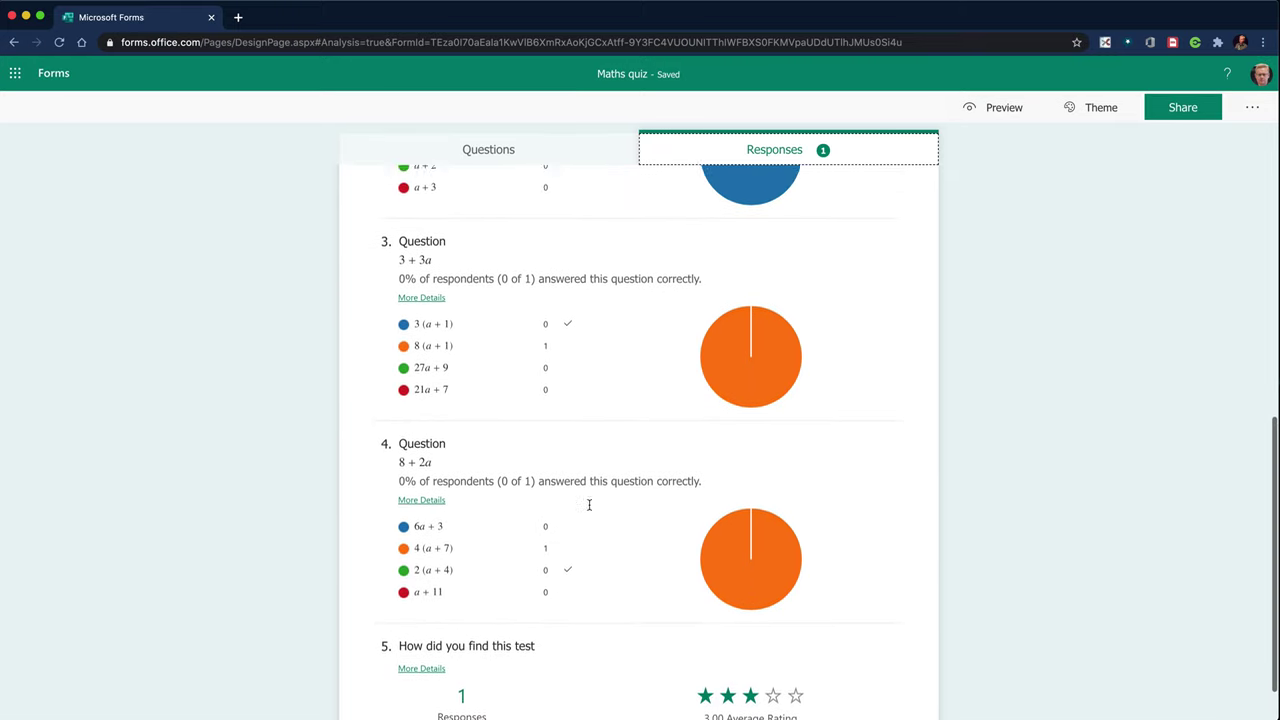
{"action": "scroll", "coordinate": [589, 507], "scroll_direction": "up", "scroll_amount": 6}
{"action": "scroll", "coordinate": [590, 508], "scroll_direction": "down", "scroll_amount": 4}
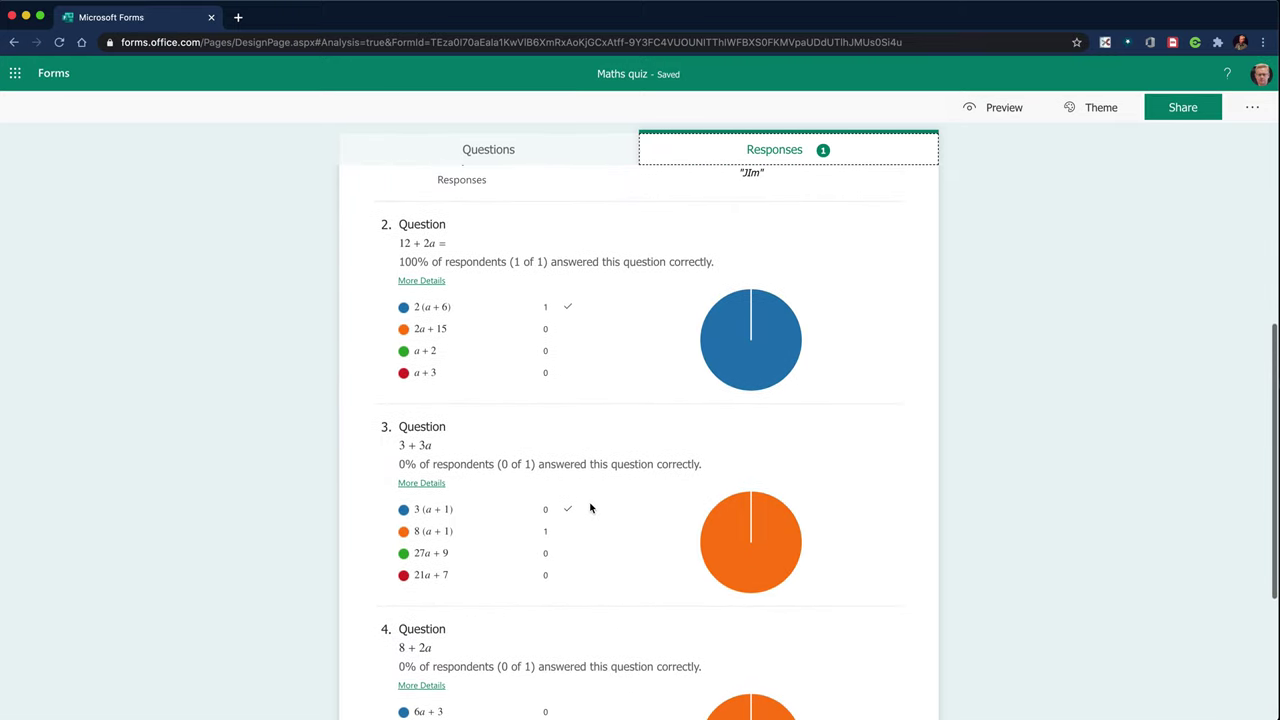
{"action": "scroll", "coordinate": [590, 507], "scroll_direction": "down", "scroll_amount": 2}
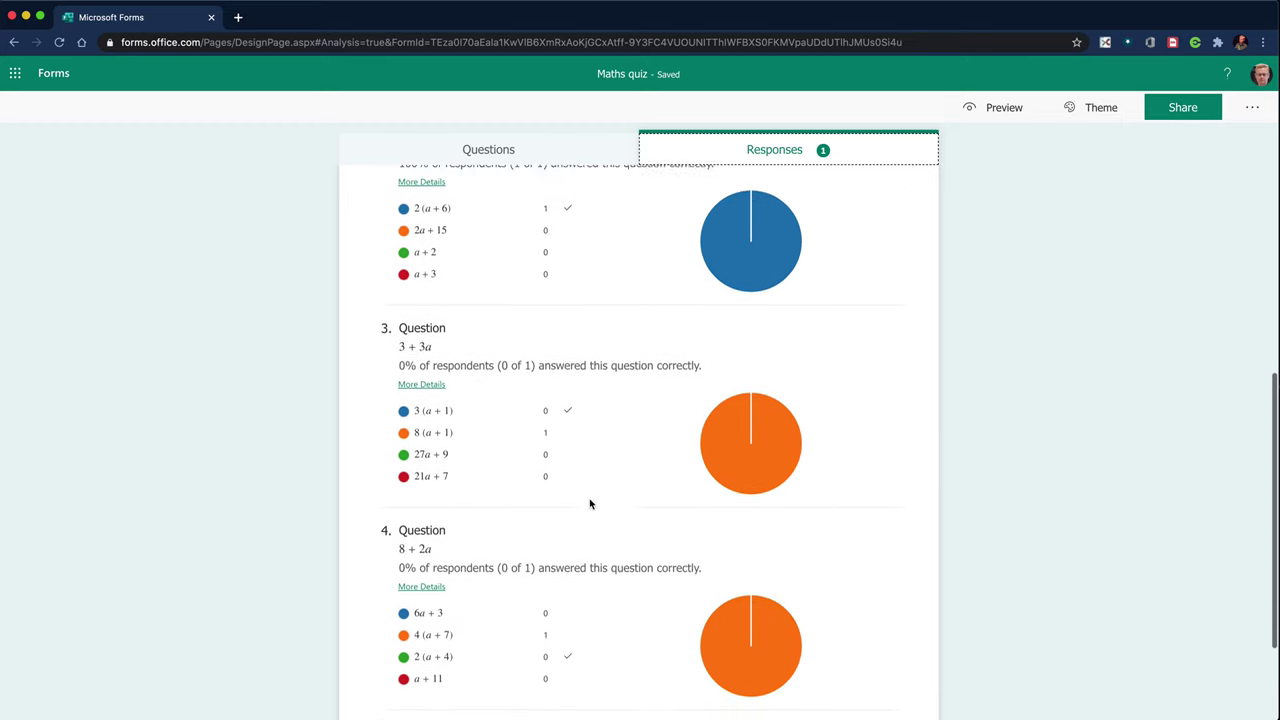
{"action": "scroll", "coordinate": [590, 504], "scroll_direction": "down", "scroll_amount": 1}
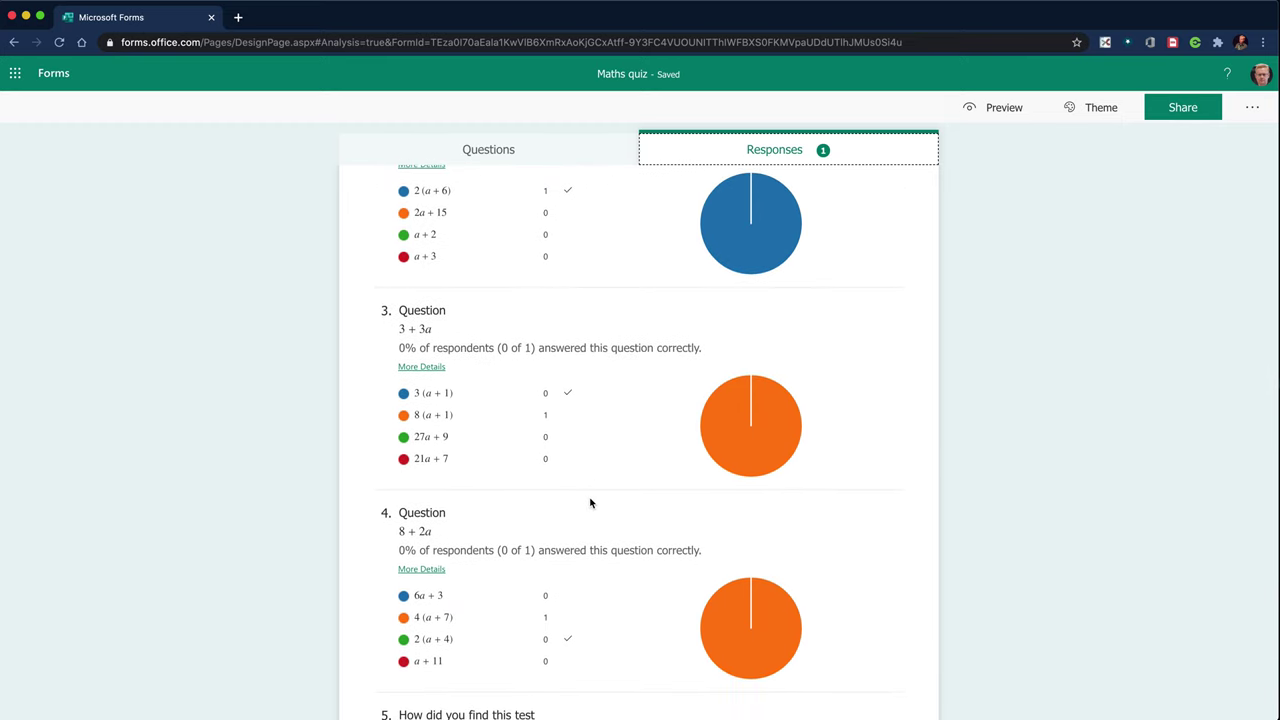
{"action": "scroll", "coordinate": [590, 503], "scroll_direction": "up", "scroll_amount": 4}
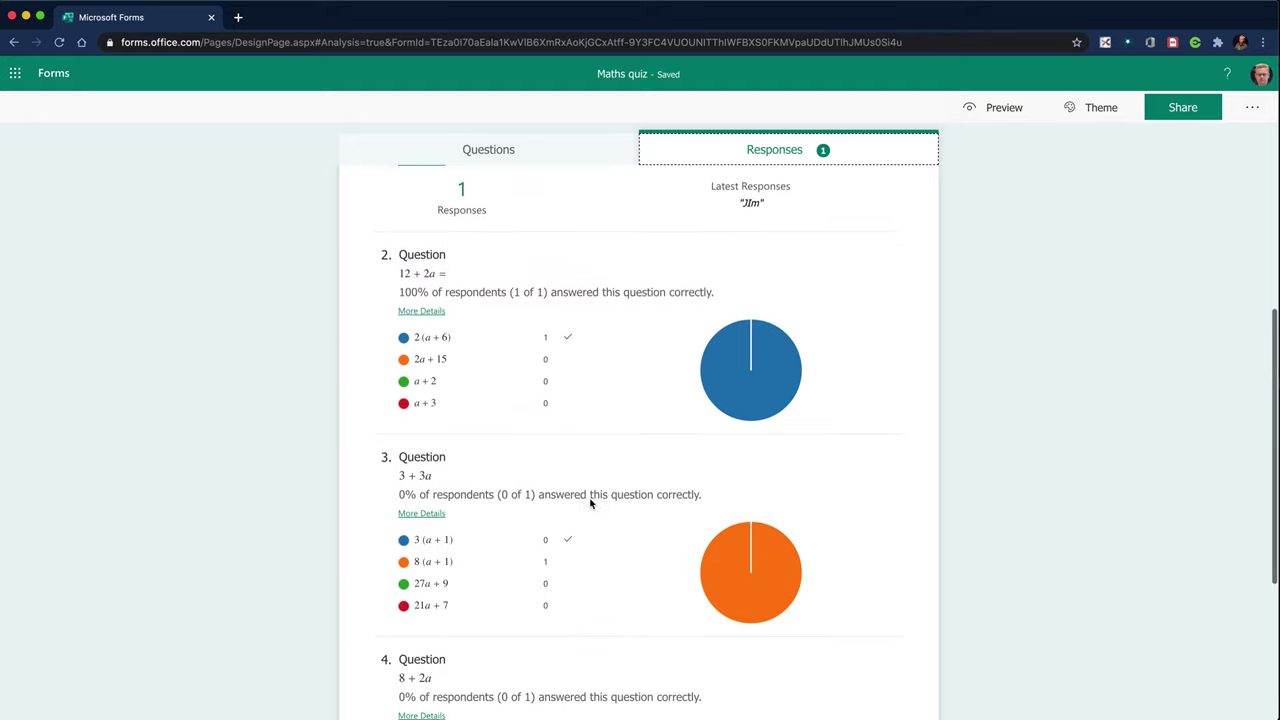
{"action": "scroll", "coordinate": [590, 503], "scroll_direction": "up", "scroll_amount": 3}
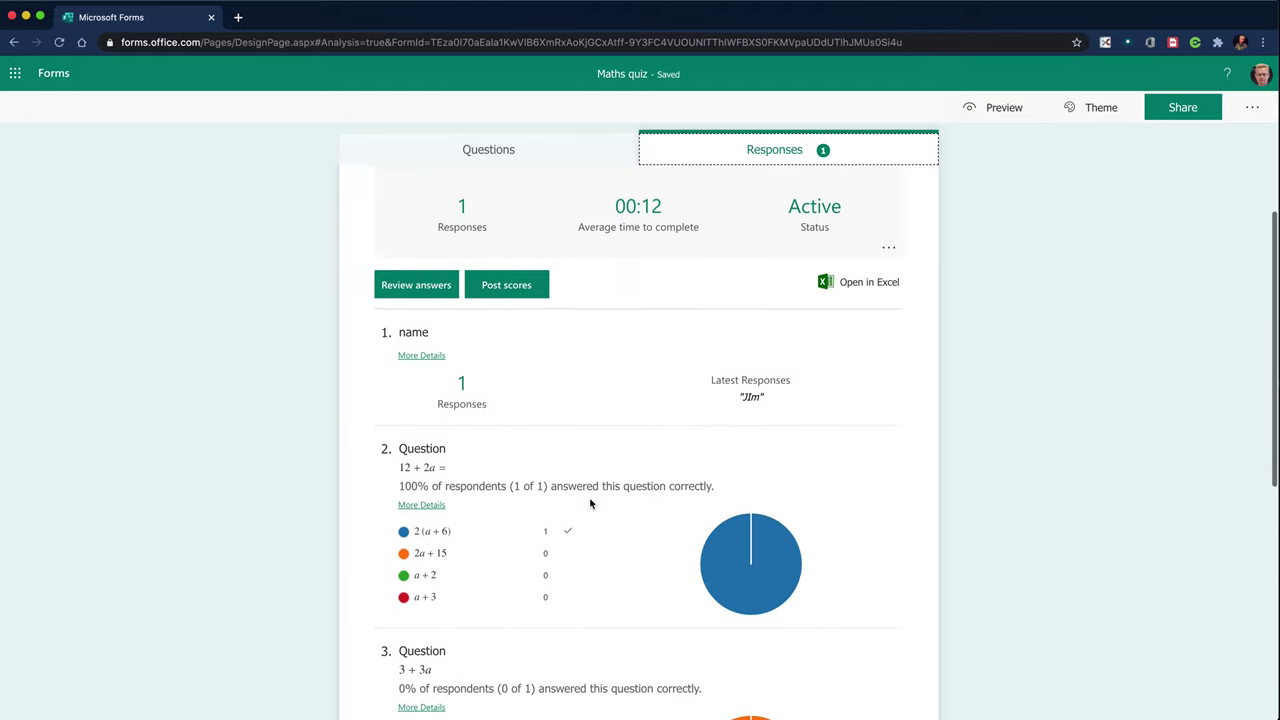
- Give the respondent's Question 2 answer the feedback 'Well done', then return to the responses summary
{"action": "left_click", "coordinate": [418, 292]}
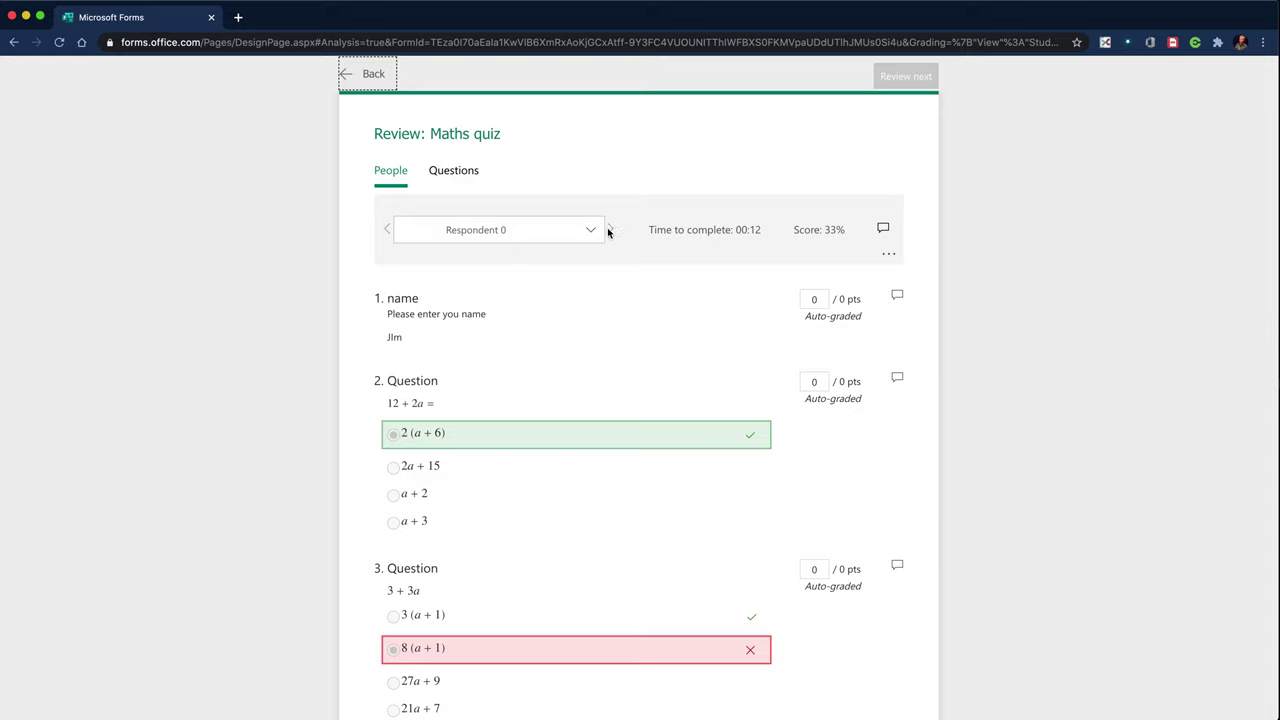
{"action": "scroll", "coordinate": [534, 449], "scroll_direction": "down", "scroll_amount": 2}
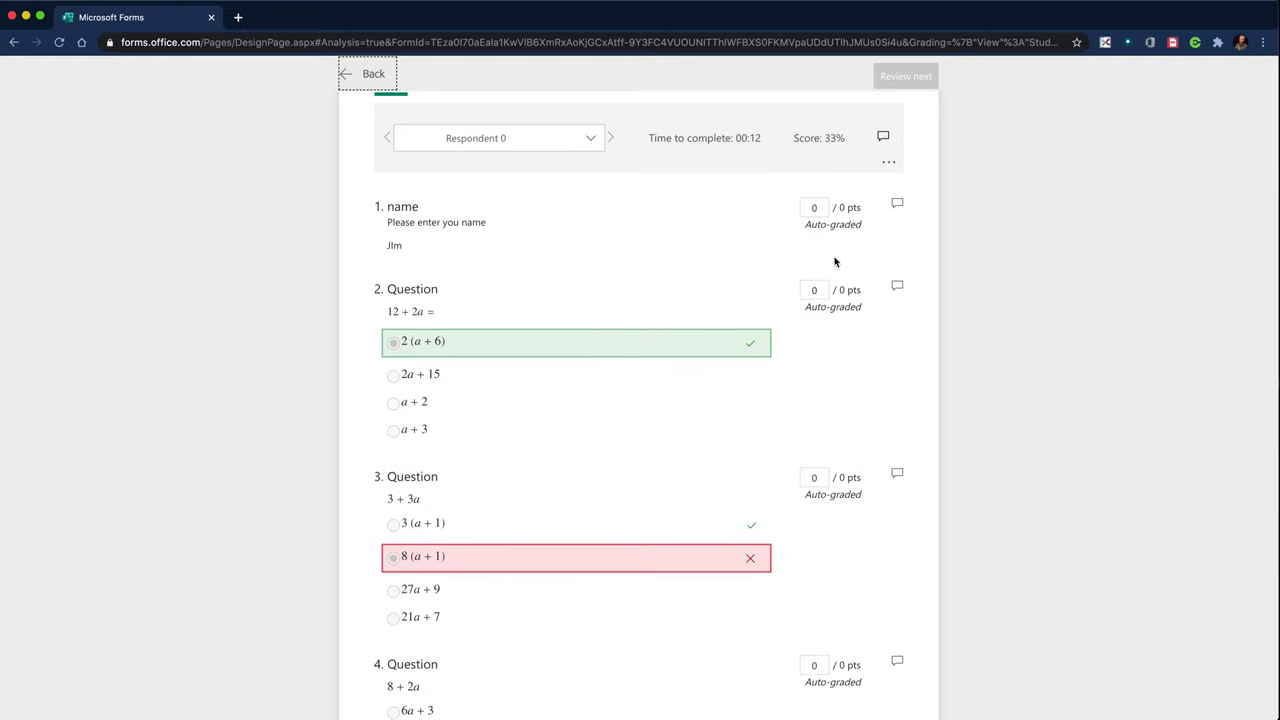
{"action": "left_click", "coordinate": [897, 287]}
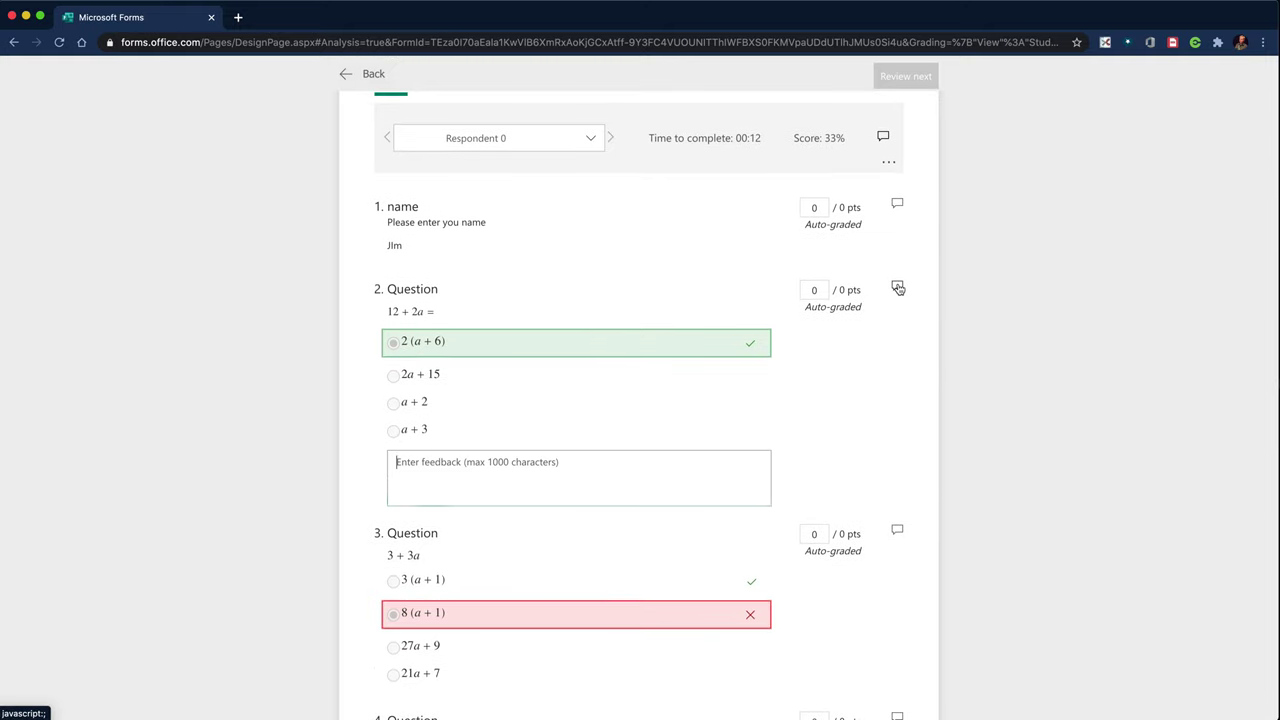
{"action": "type", "text": "Well done"}
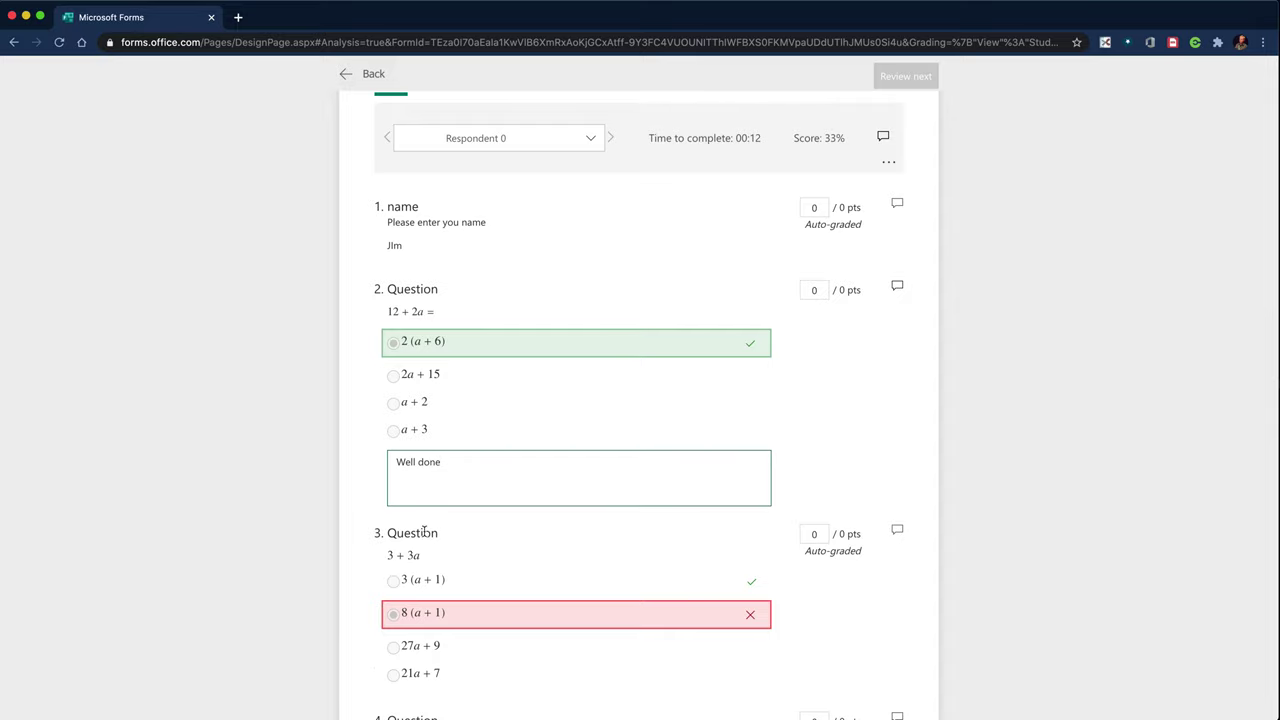
{"action": "scroll", "coordinate": [535, 532], "scroll_direction": "down", "scroll_amount": 4}
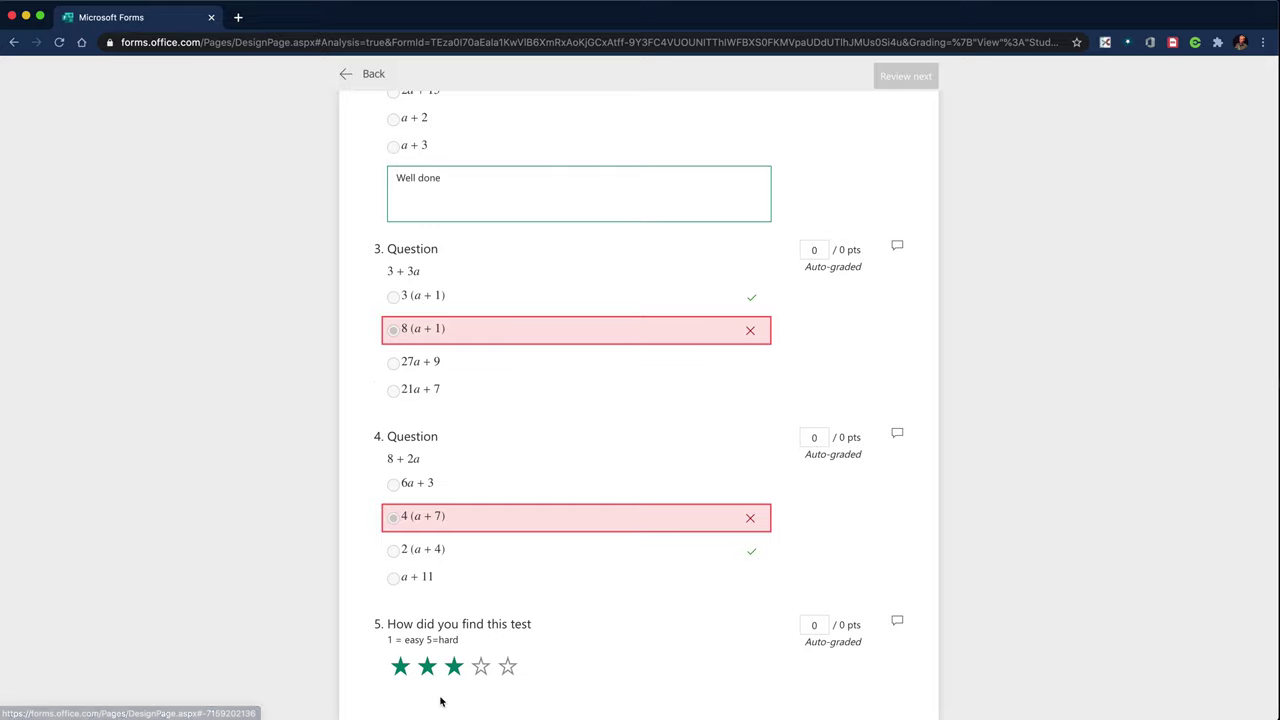
{"action": "scroll", "coordinate": [766, 446], "scroll_direction": "up", "scroll_amount": 3}
{"action": "scroll", "coordinate": [766, 448], "scroll_direction": "up", "scroll_amount": 2}
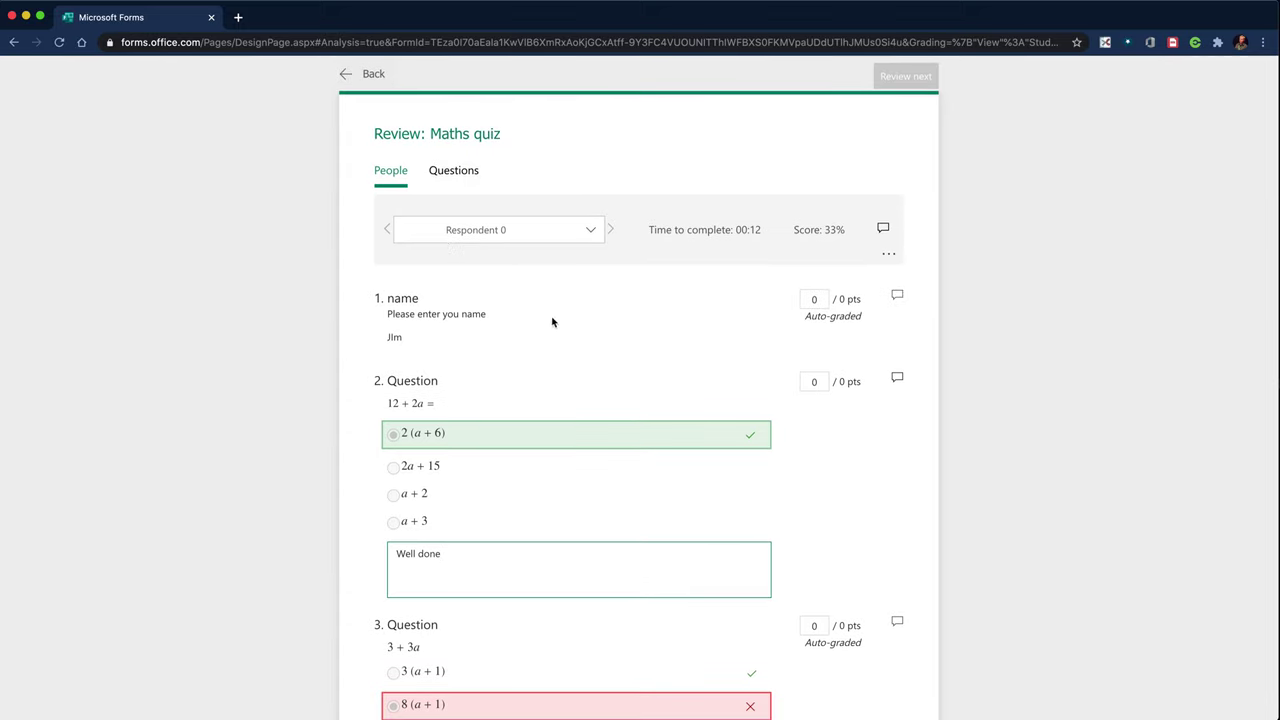
{"action": "left_click", "coordinate": [345, 78]}
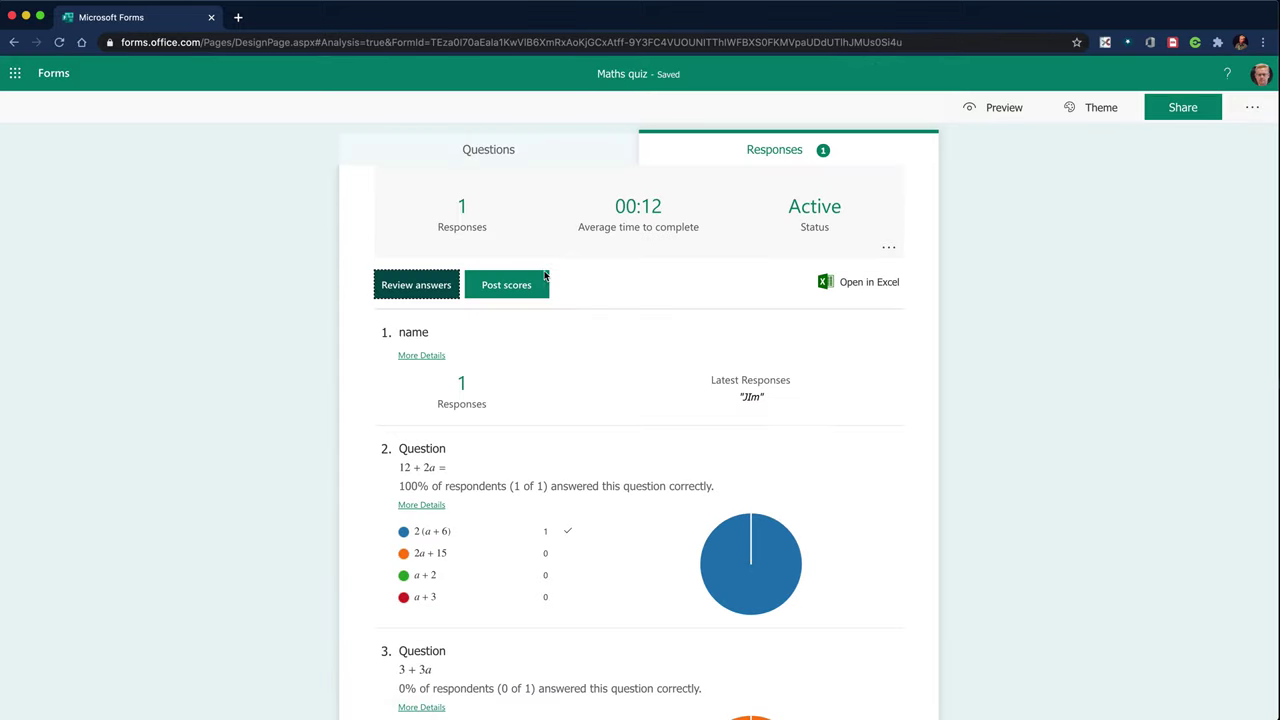
- Post Respondent 0's score so their status reads Posted at 0 (0%)
{"action": "left_click", "coordinate": [508, 288]}
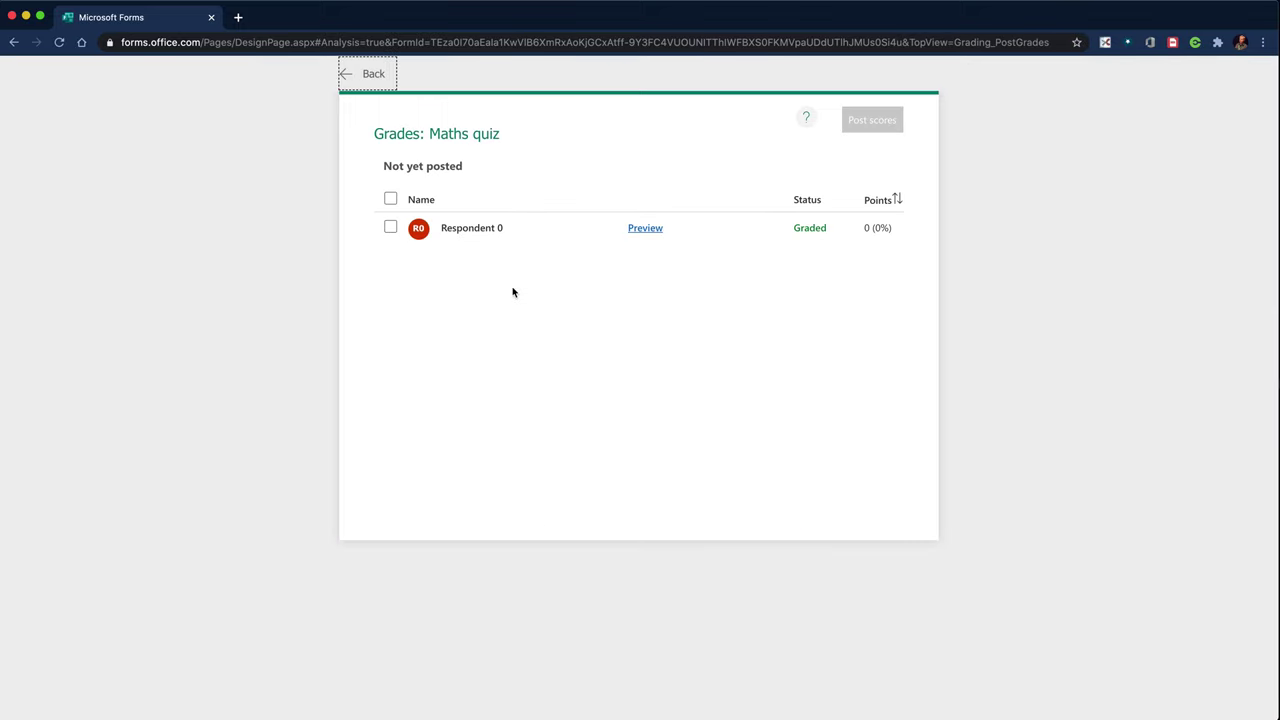
{"action": "left_click", "coordinate": [391, 227]}
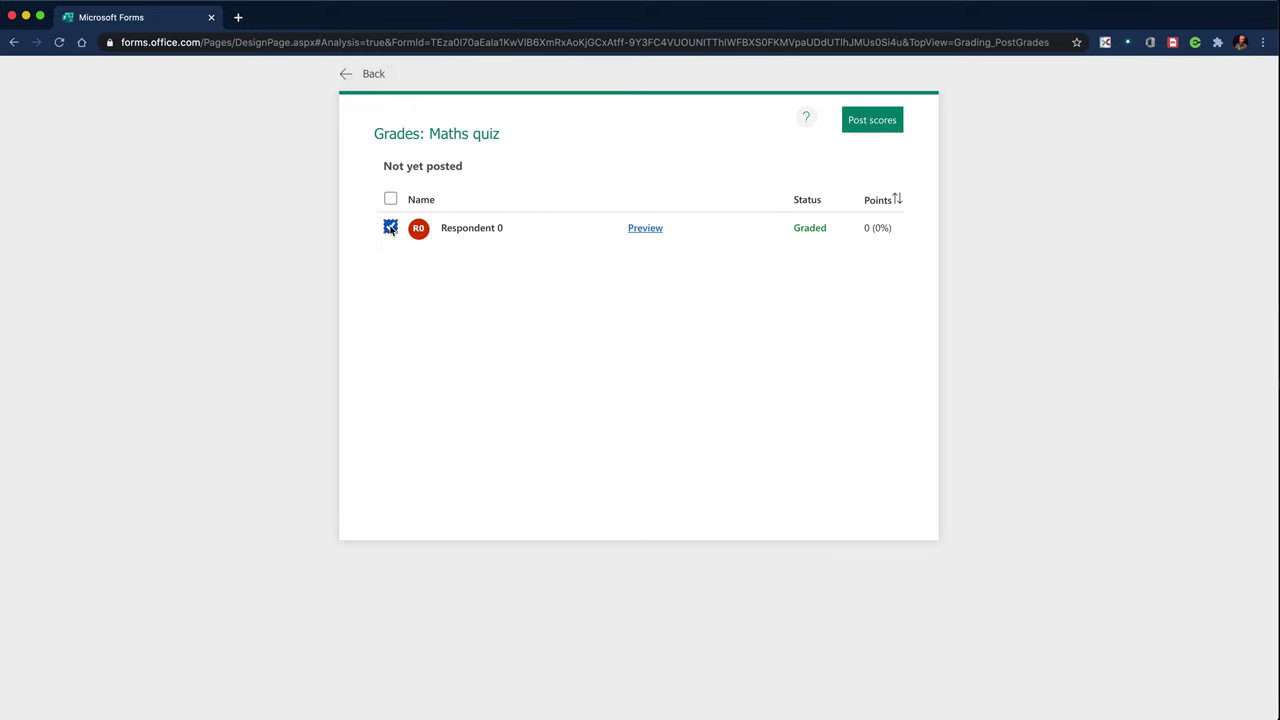
{"action": "left_click", "coordinate": [875, 124]}
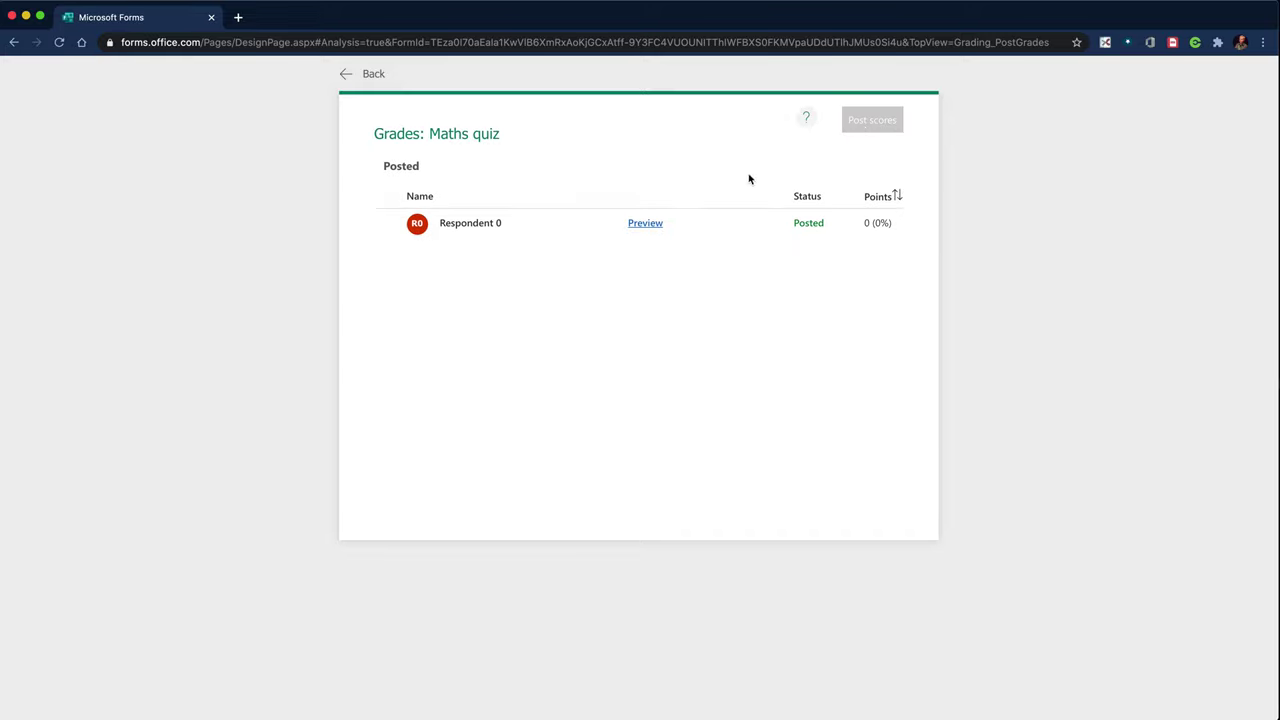
- Preview Respondent 0's graded Maths quiz, showing 33% and the 'Well done' feedback
{"action": "left_click", "coordinate": [645, 223]}
{"action": "scroll", "coordinate": [663, 529], "scroll_direction": "down", "scroll_amount": 5}
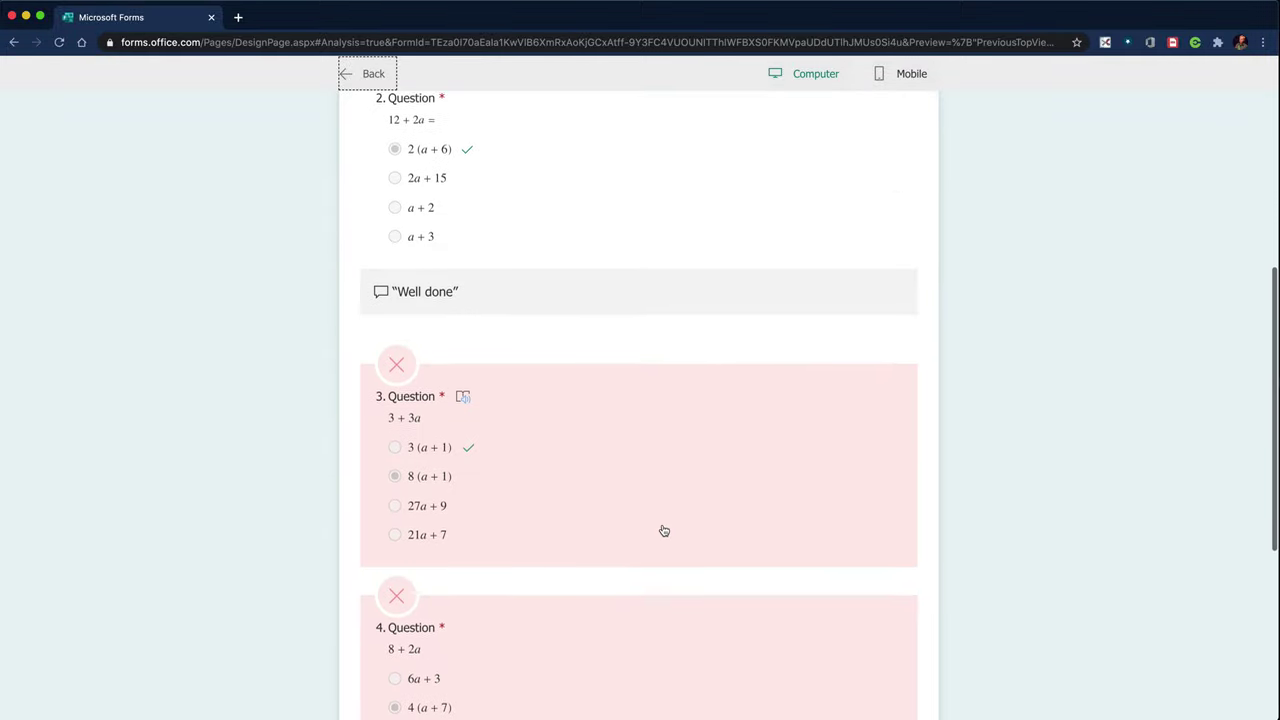
{"action": "scroll", "coordinate": [617, 521], "scroll_direction": "down", "scroll_amount": 5}
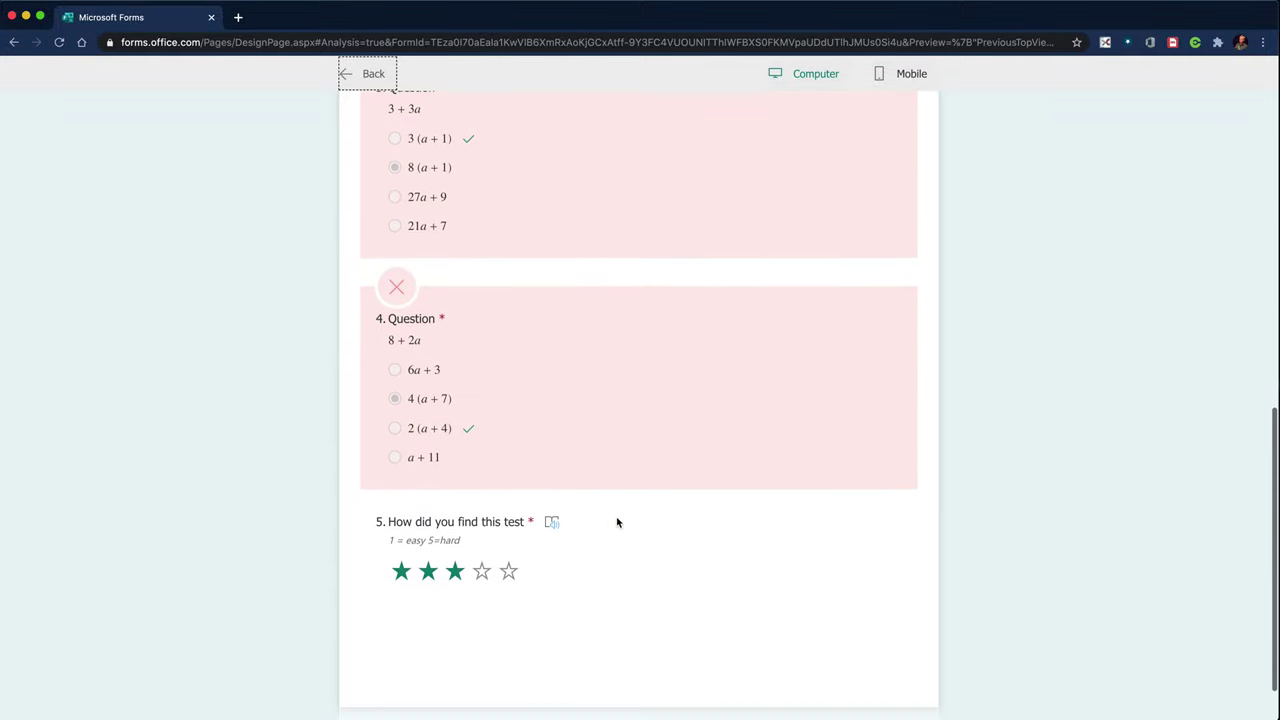
{"action": "scroll", "coordinate": [617, 521], "scroll_direction": "up", "scroll_amount": 10}
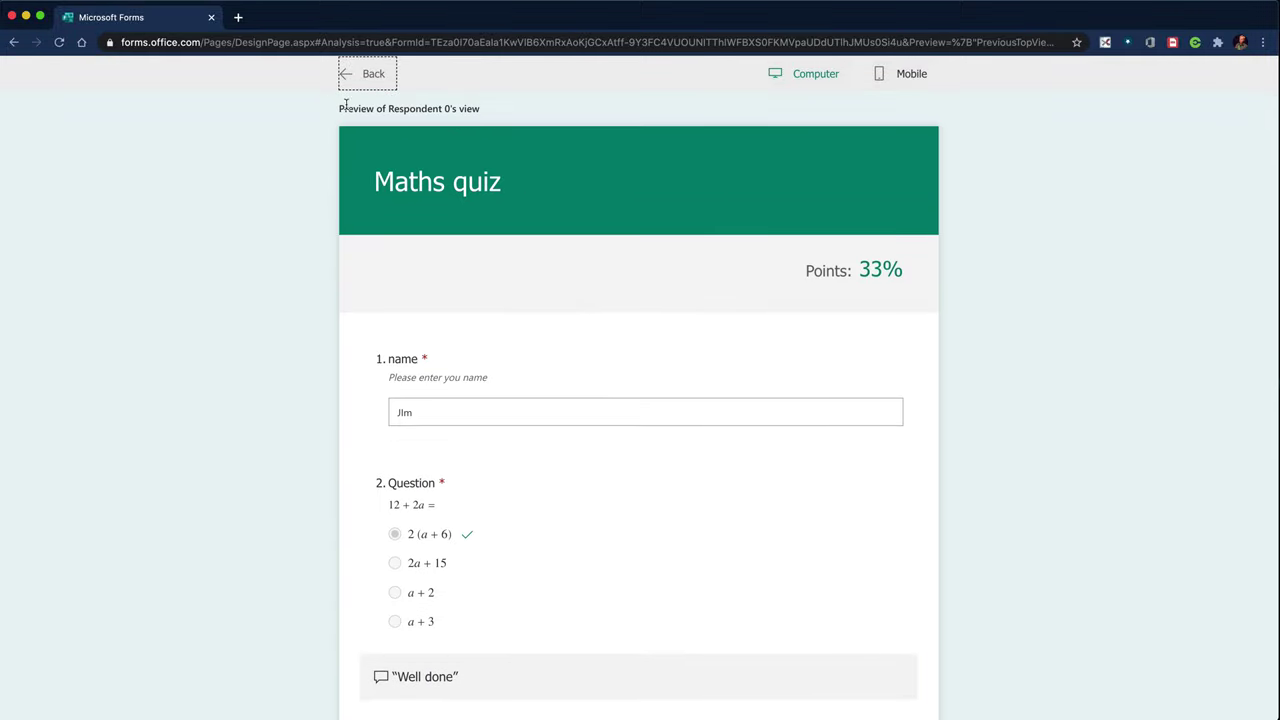